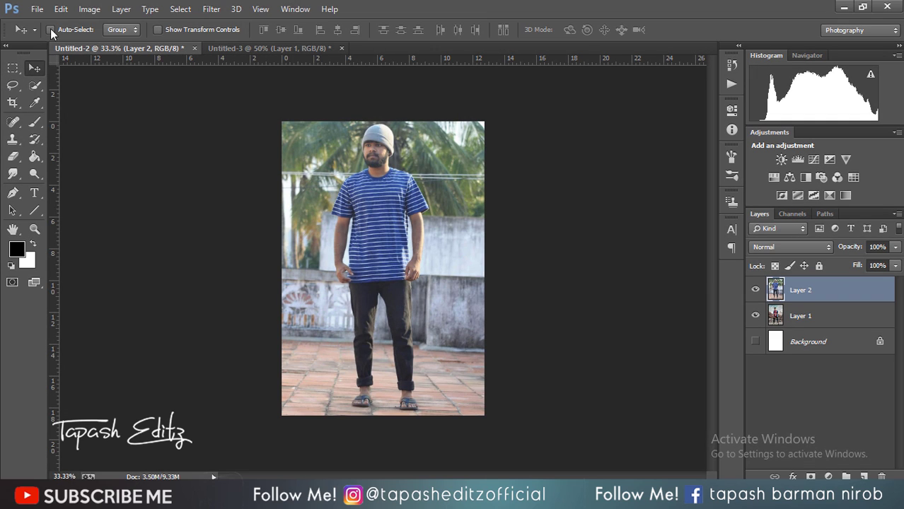
# - Apply Shadows/Highlights to the man's layer with Shadows 0% and Highlights 7%
pyautogui.click(89, 9)
pyautogui.moveTo(109, 44)
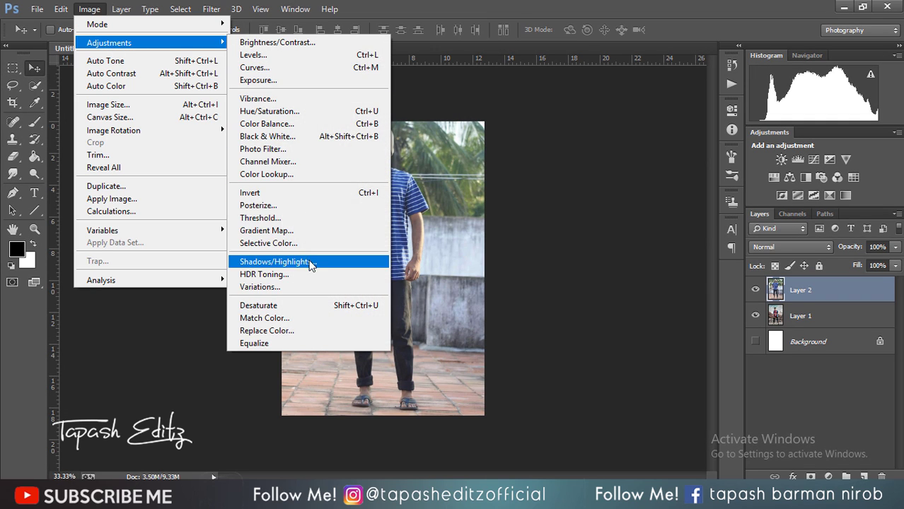
pyautogui.click(302, 261)
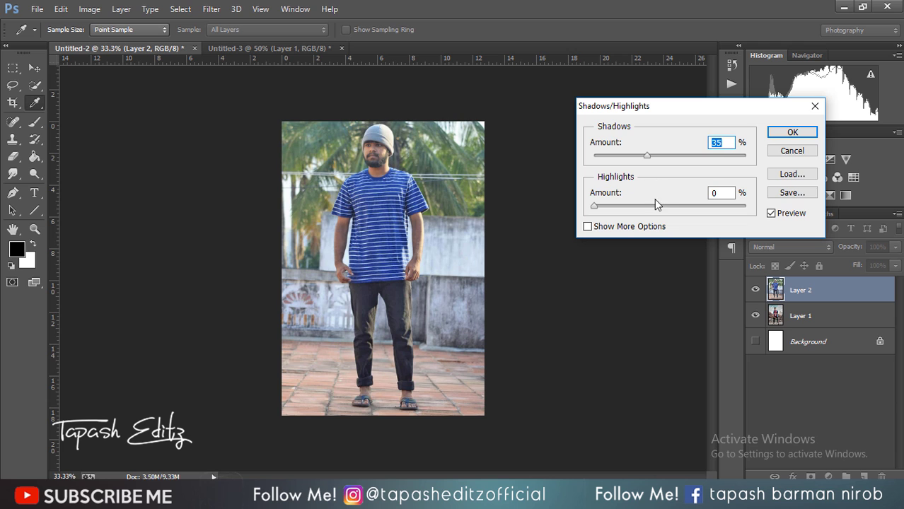
pyautogui.moveTo(643, 205); pyautogui.dragTo(605, 205)
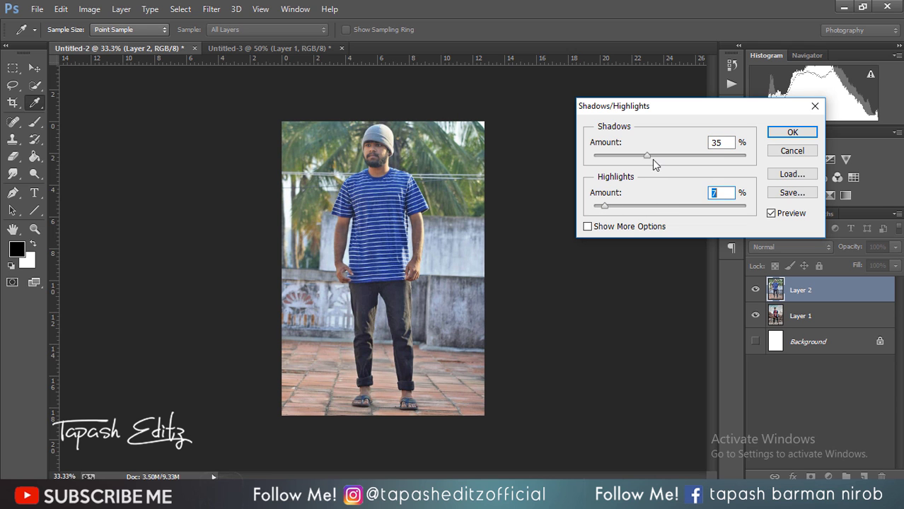
pyautogui.moveTo(646, 156)
pyautogui.mouseDown()
pyautogui.moveTo(576, 157)
pyautogui.moveTo(620, 156)
pyautogui.mouseUp()
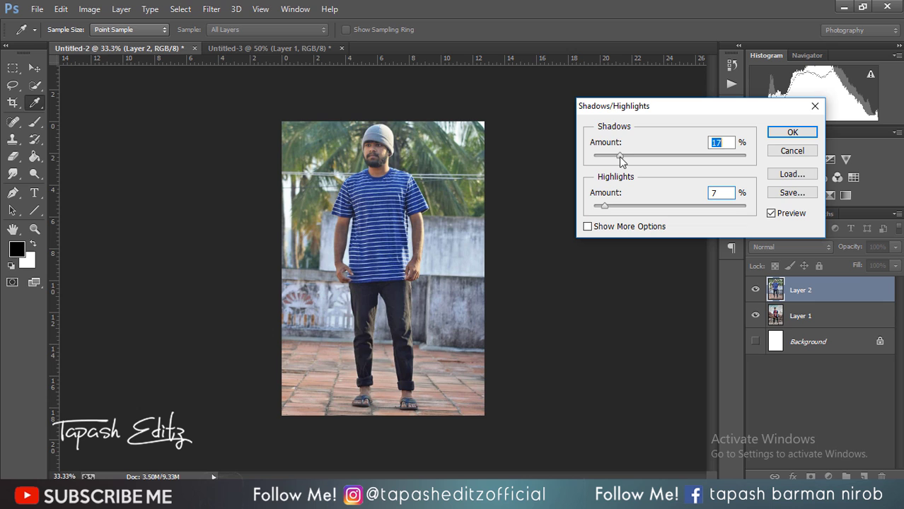
pyautogui.click(793, 133)
pyautogui.press('v')
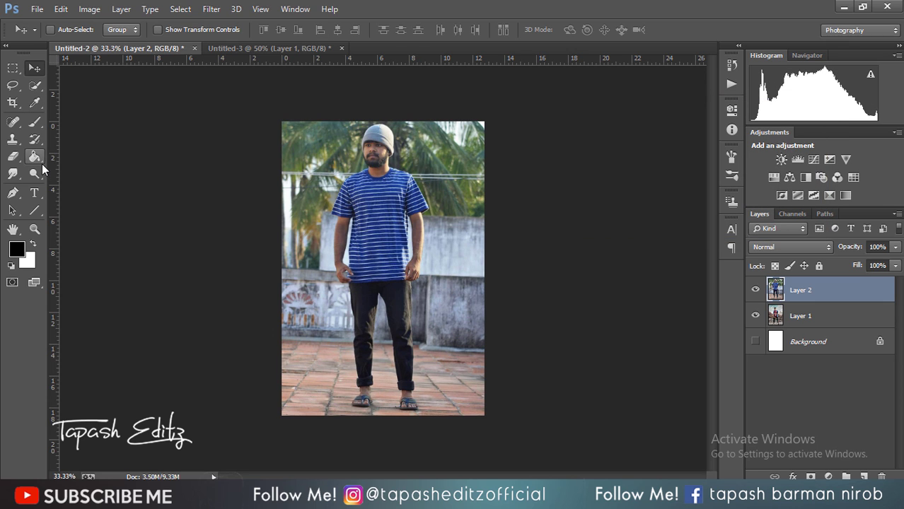
# - Zoom in on the man and start a Pen path with its first point at his neck
pyautogui.click(12, 193)
pyautogui.hotkey('ctrl', '+')
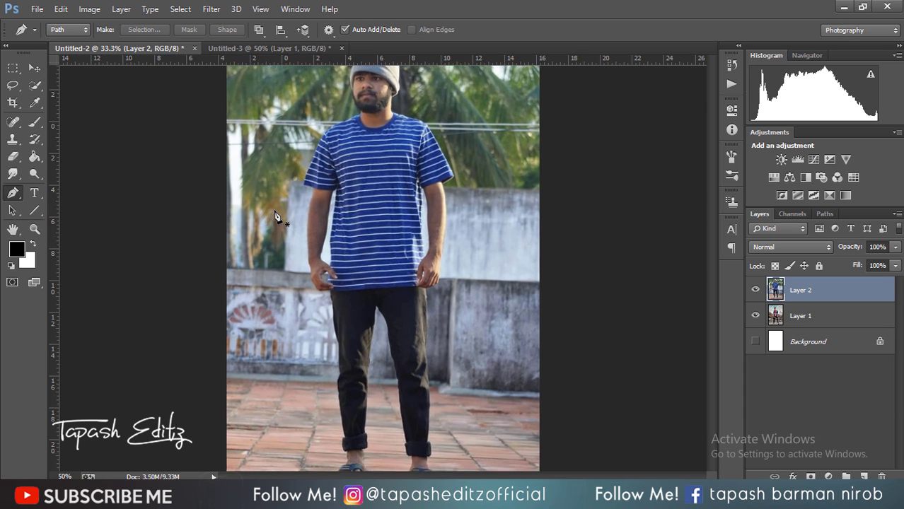
pyautogui.hotkey('ctrl', '+')
pyautogui.hotkey('ctrl', '+')
pyautogui.scroll(1, 276, 216)
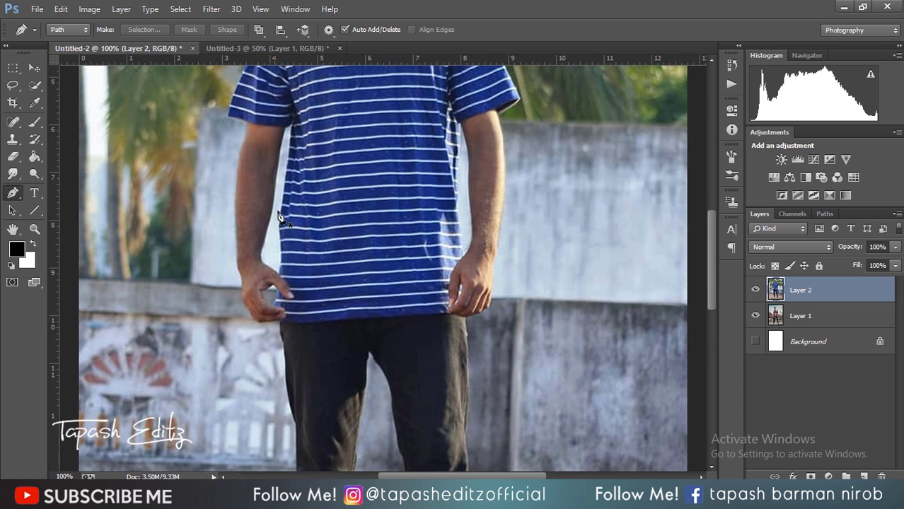
pyautogui.scroll(5, 283, 216)
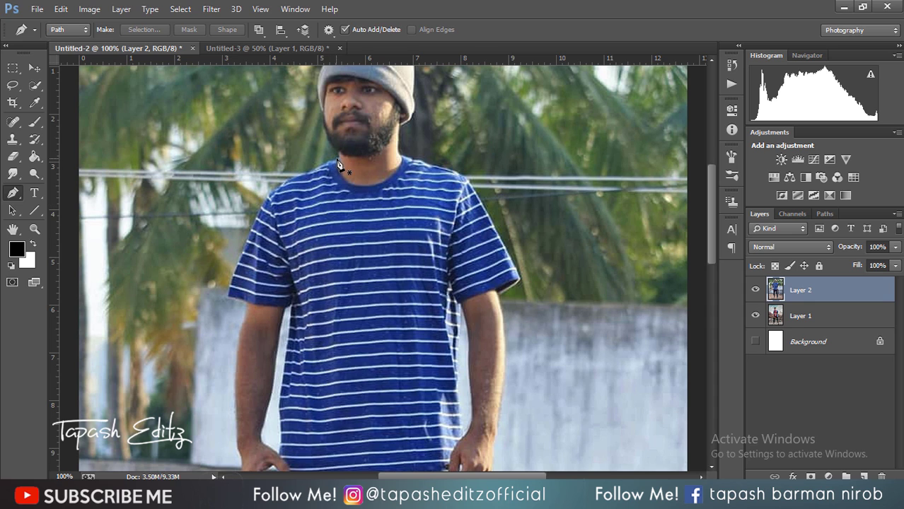
pyautogui.click(275, 189)
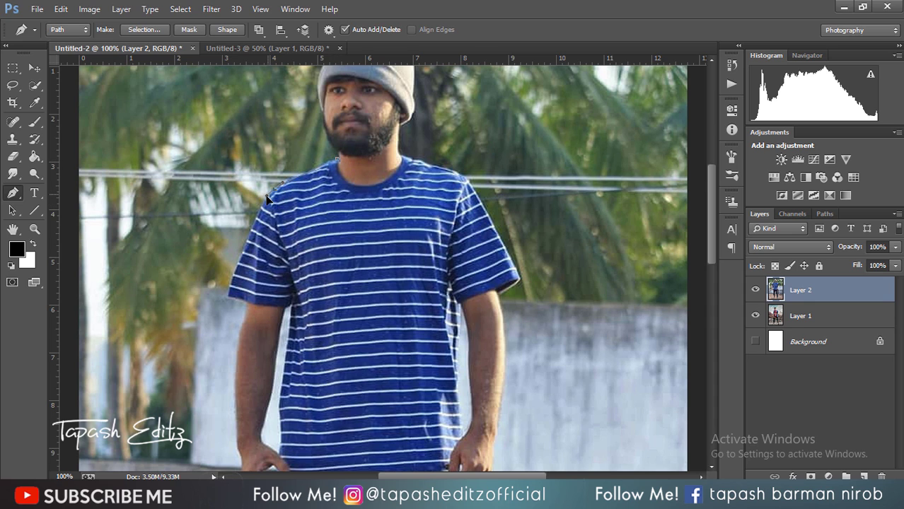
pyautogui.scroll(-2, 258, 216)
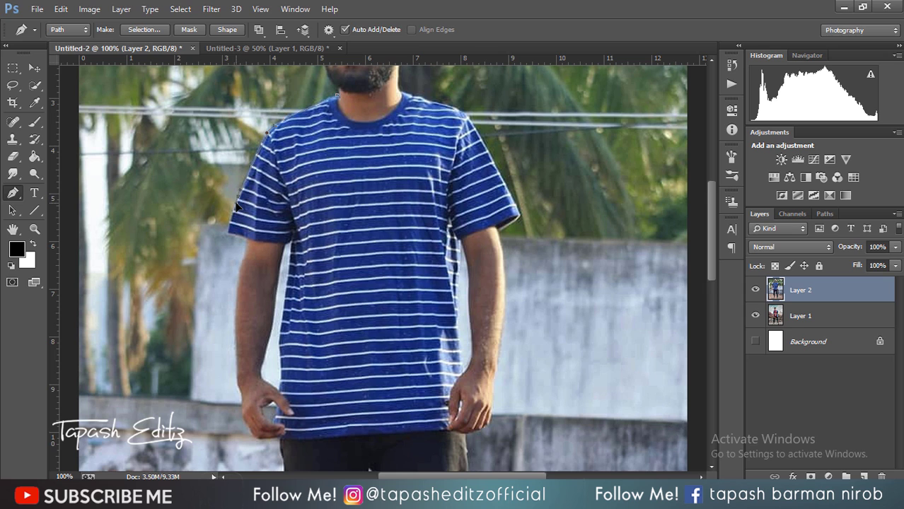
pyautogui.scroll(-2, 237, 207)
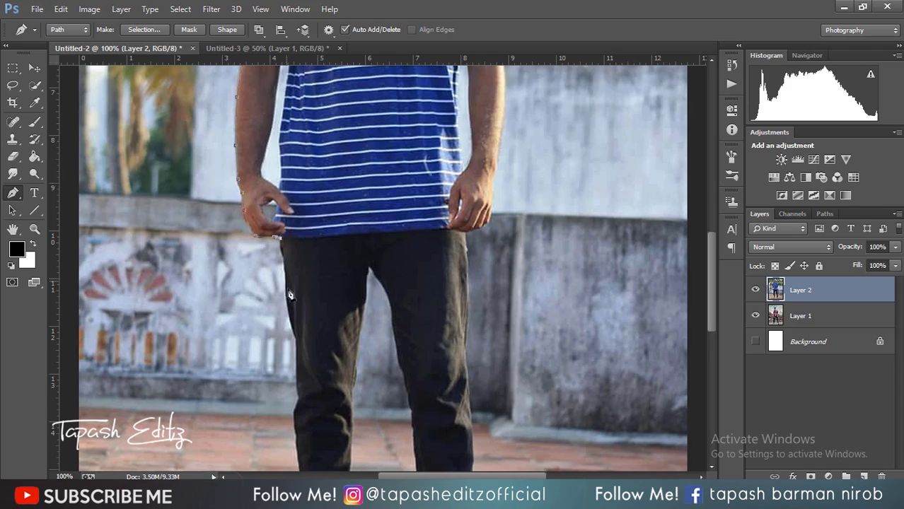
pyautogui.scroll(-5, 290, 296)
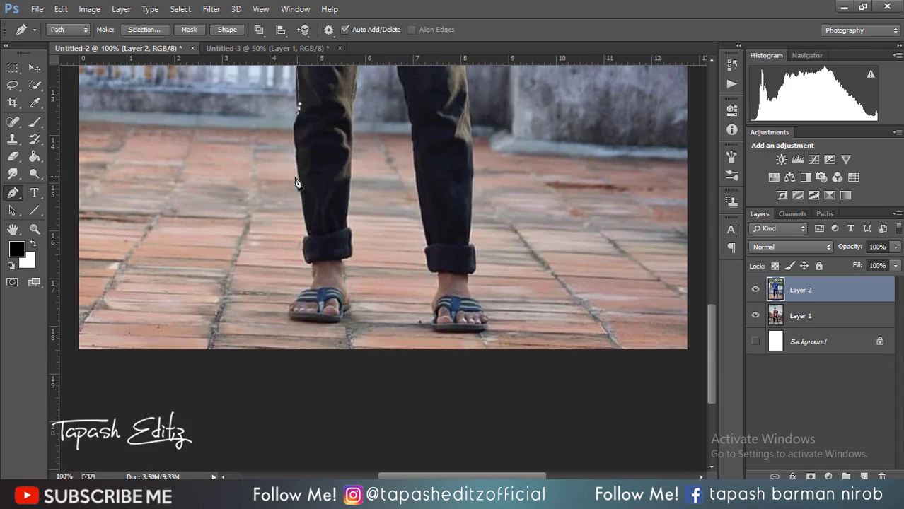
# - Continue the Pen outline down the left leg and around the feet
pyautogui.click(297, 176)
pyautogui.click(311, 238)
pyautogui.click(314, 268)
pyautogui.hotkey('ctrl', '+')
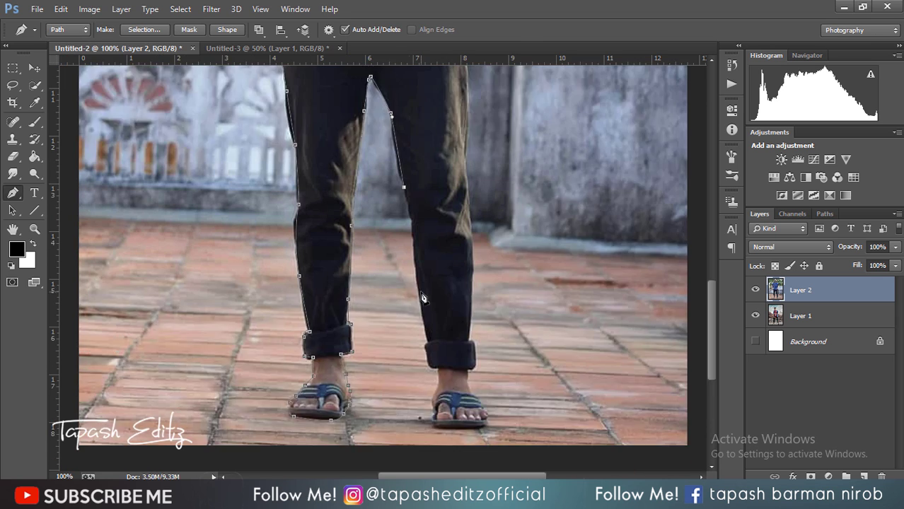
pyautogui.scroll(-2, 453, 283)
pyautogui.scroll(4, 467, 248)
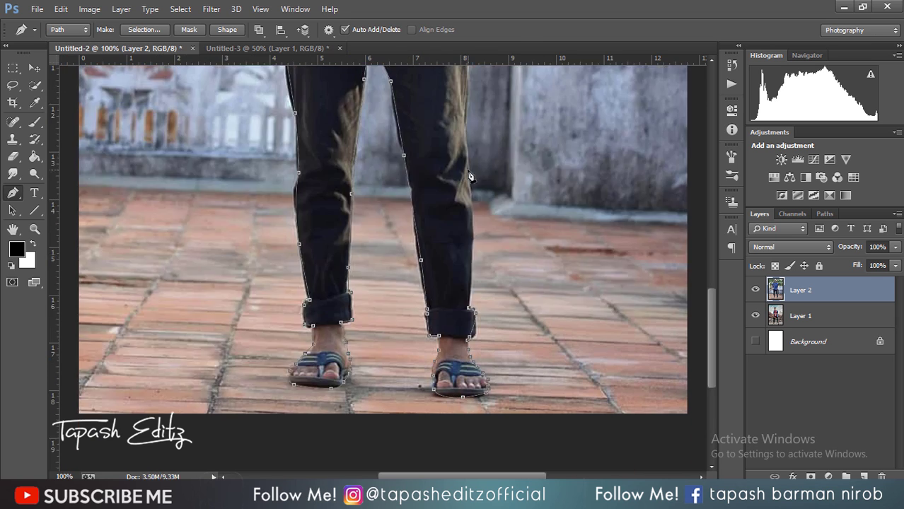
pyautogui.scroll(3, 466, 202)
pyautogui.scroll(3, 467, 201)
pyautogui.scroll(3, 495, 184)
pyautogui.scroll(3, 481, 184)
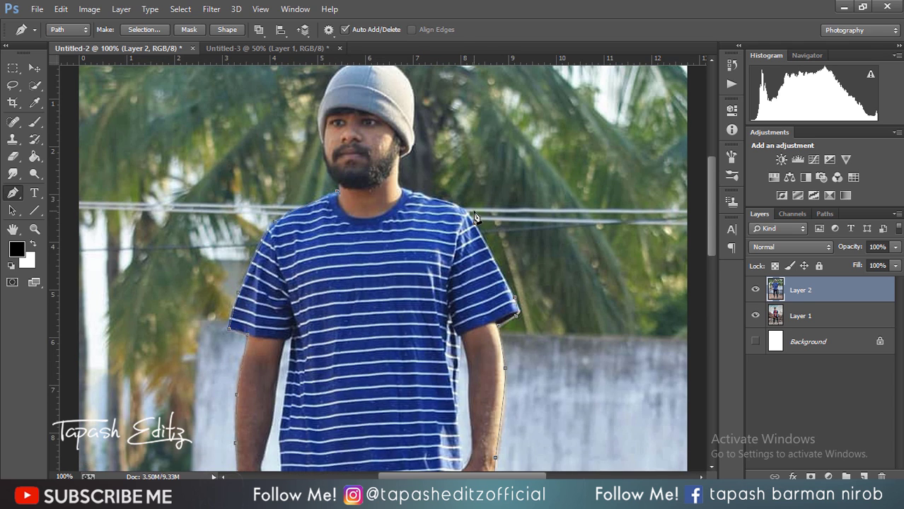
pyautogui.scroll(1, 406, 169)
pyautogui.scroll(2, 407, 170)
pyautogui.scroll(-2, 337, 166)
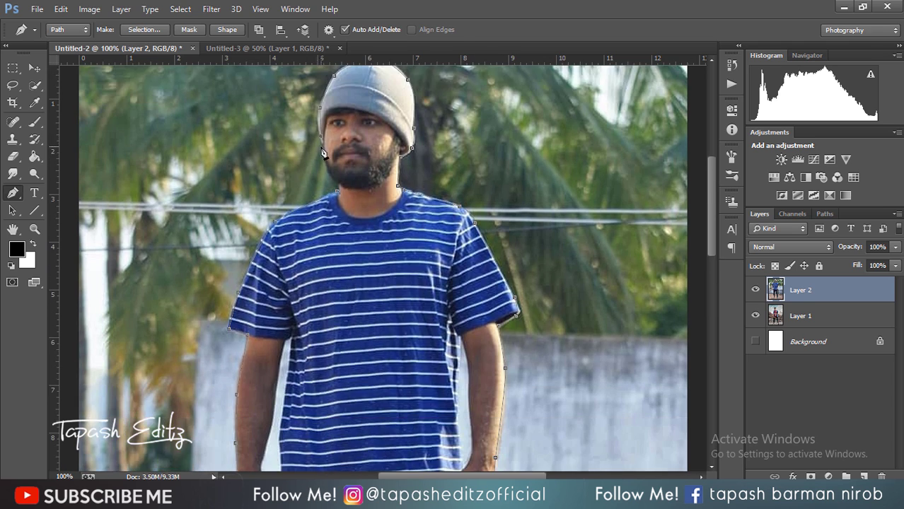
# - Convert the traced path into a selection and zoom back out
pyautogui.hotkey('ctrl', '+')
pyautogui.hotkey('ctrl', 'Return')
pyautogui.hotkey('ctrl', '-')
pyautogui.hotkey('ctrl', '-')
pyautogui.hotkey('ctrl', '-')
# - Mask out the background on Layer 2, hide Layer 1, and inspect the shirt and hands
pyautogui.click(810, 477)
pyautogui.click(755, 315)
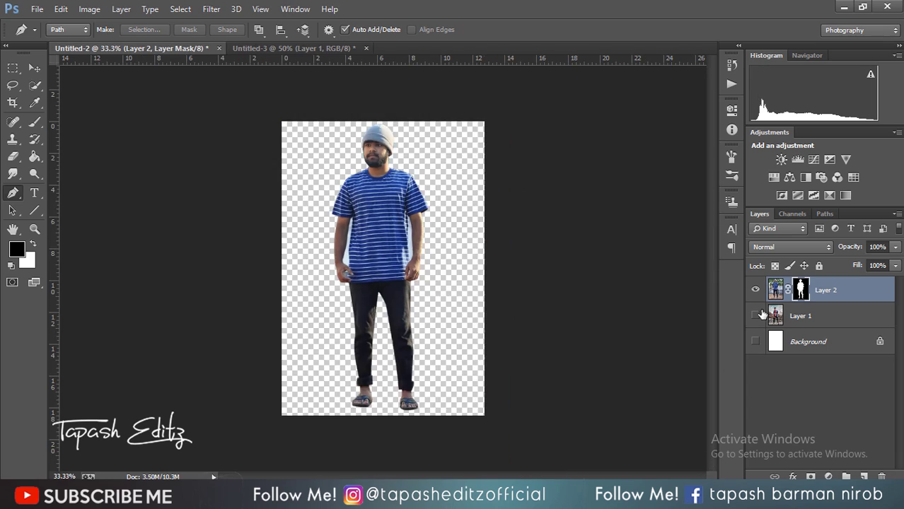
pyautogui.hotkey('ctrl', '+')
pyautogui.hotkey('ctrl', '+')
pyautogui.scroll(1, 174, 304)
pyautogui.scroll(-1, 175, 304)
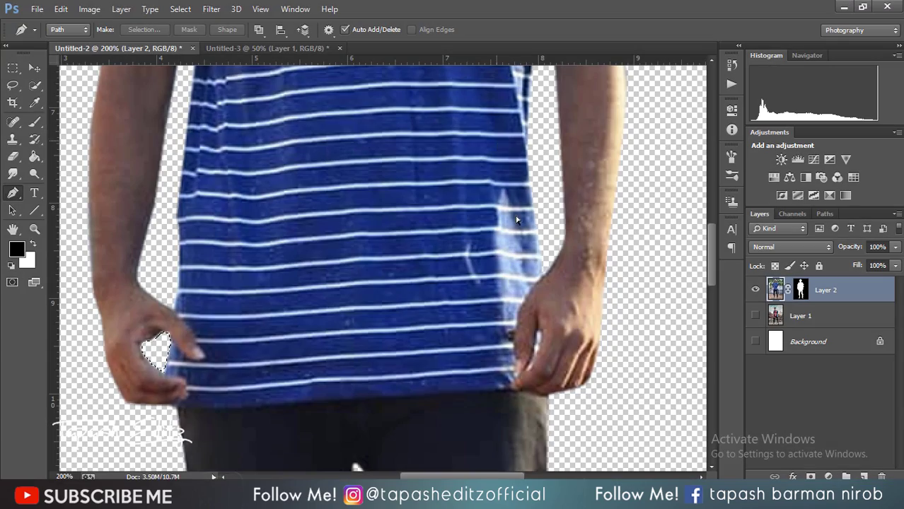
pyautogui.hotkey('ctrl', '-')
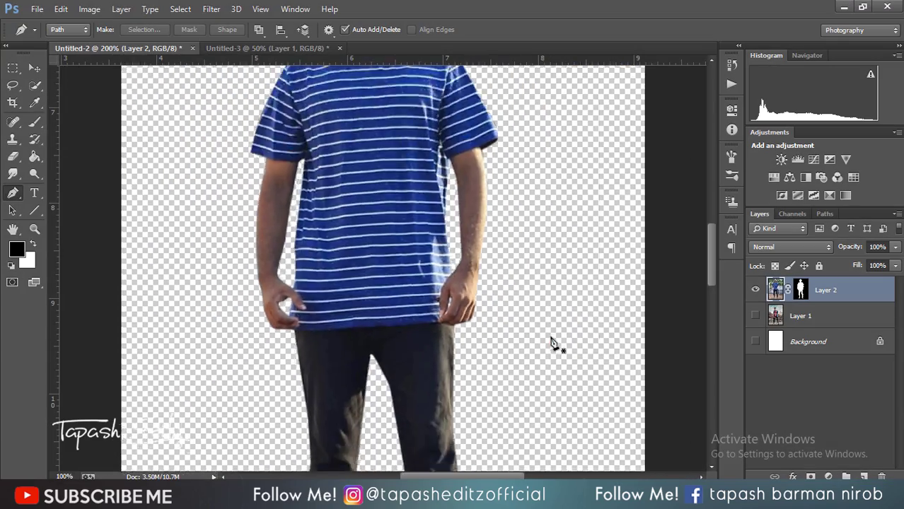
pyautogui.hotkey('ctrl', '-')
pyautogui.hotkey('ctrl', '-')
pyautogui.hotkey('ctrl', '-')
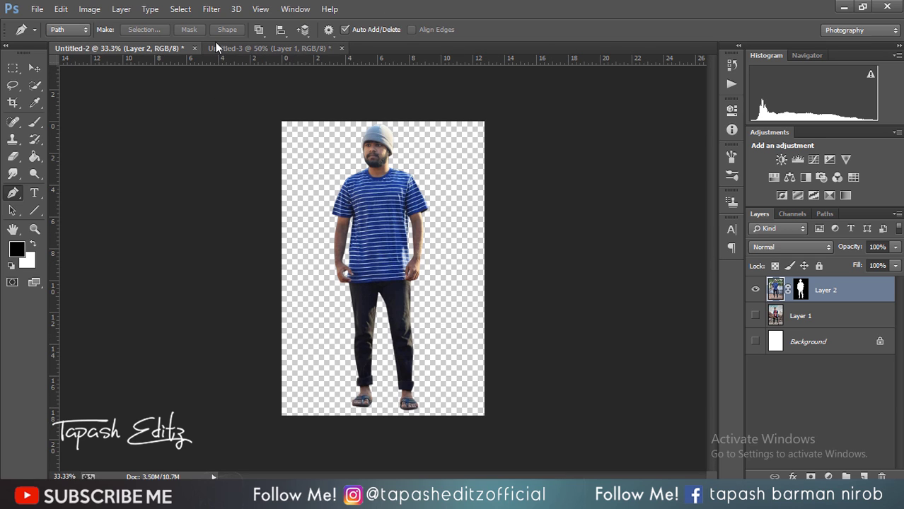
# - Apply Layer 2's mask permanently to the man's layer
pyautogui.rightClick(801, 290)
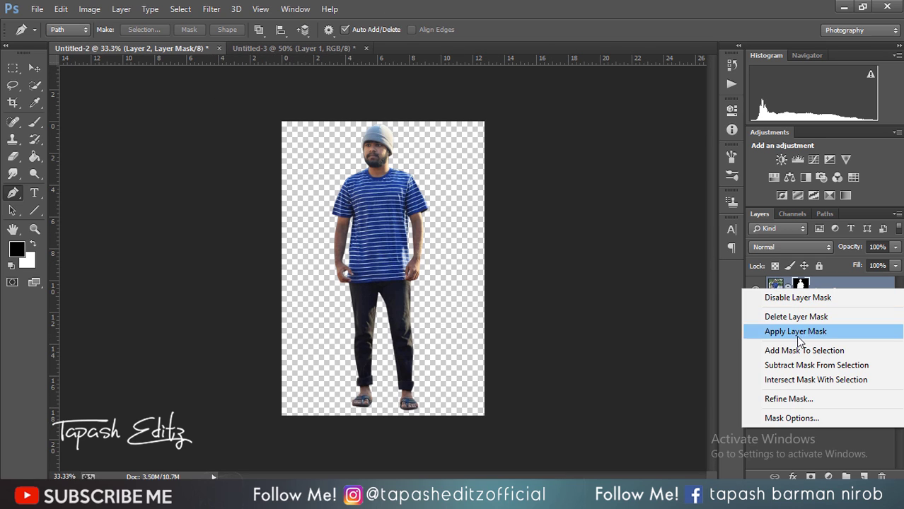
pyautogui.click(749, 330)
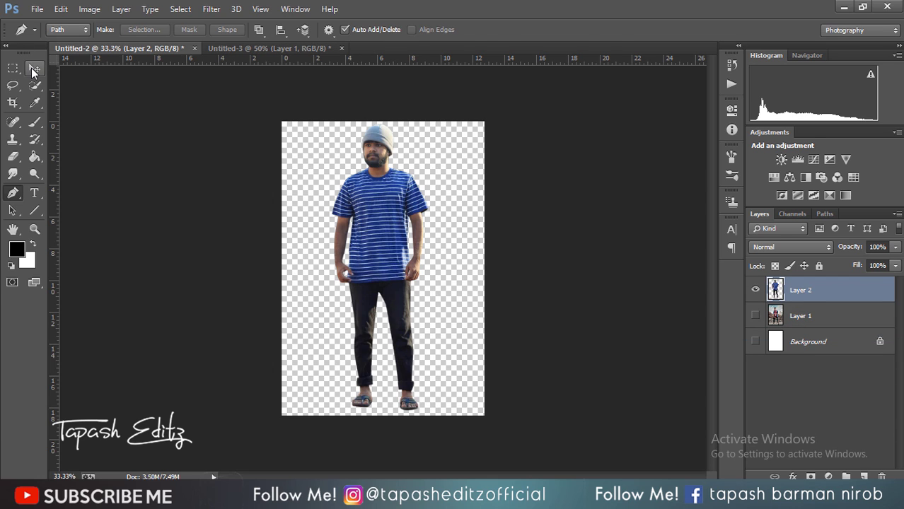
pyautogui.click(34, 67)
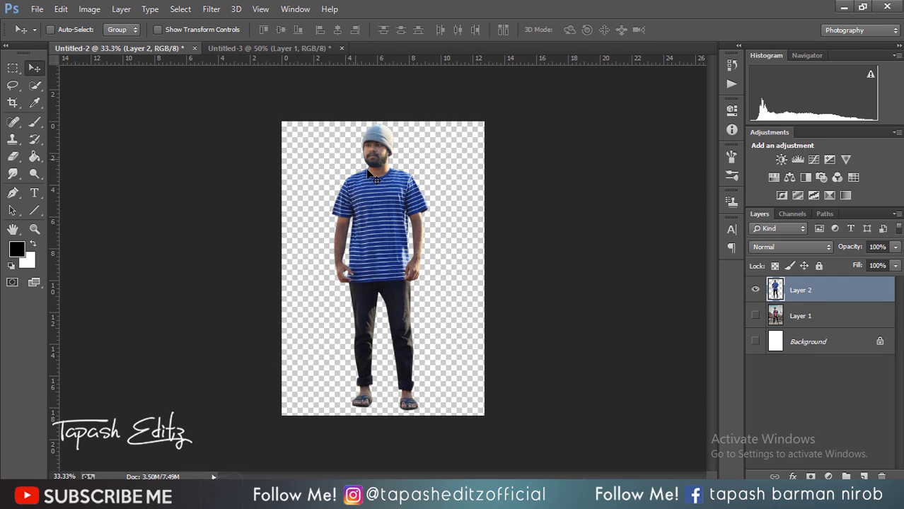
# - Bring the man into the sky document and scale him down to about 57%
pyautogui.moveTo(309, 100)
pyautogui.mouseDown()
pyautogui.moveTo(271, 53)
pyautogui.moveTo(425, 213)
pyautogui.mouseUp()
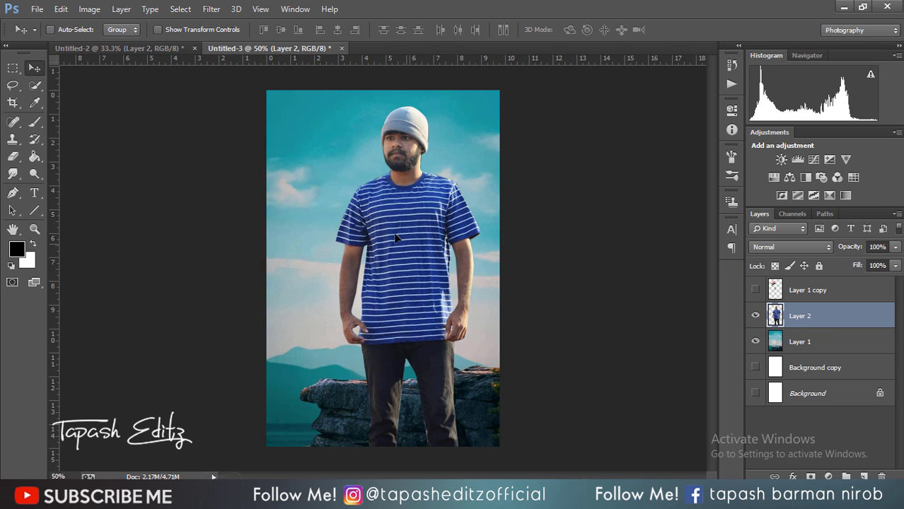
pyautogui.moveTo(395, 238); pyautogui.dragTo(365, 210)
pyautogui.click(158, 30)
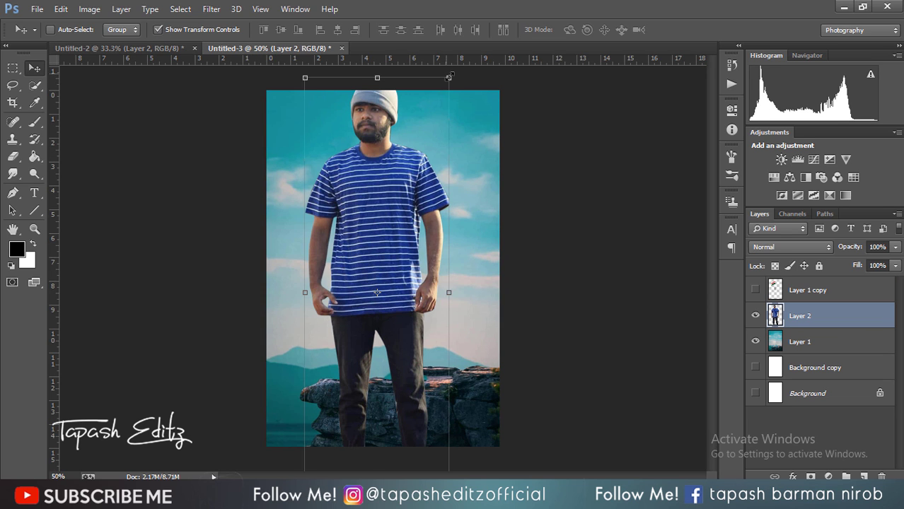
pyautogui.moveTo(443, 117); pyautogui.dragTo(424, 159)
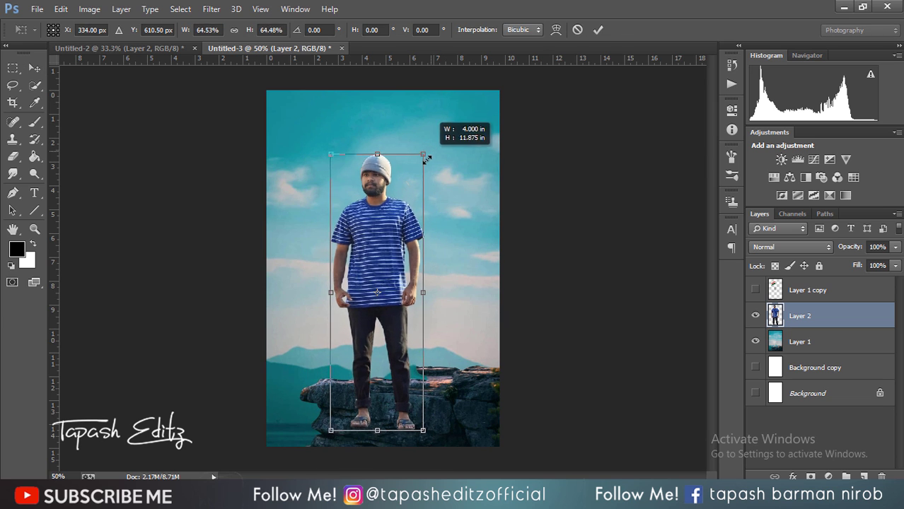
pyautogui.moveTo(378, 222); pyautogui.dragTo(386, 185)
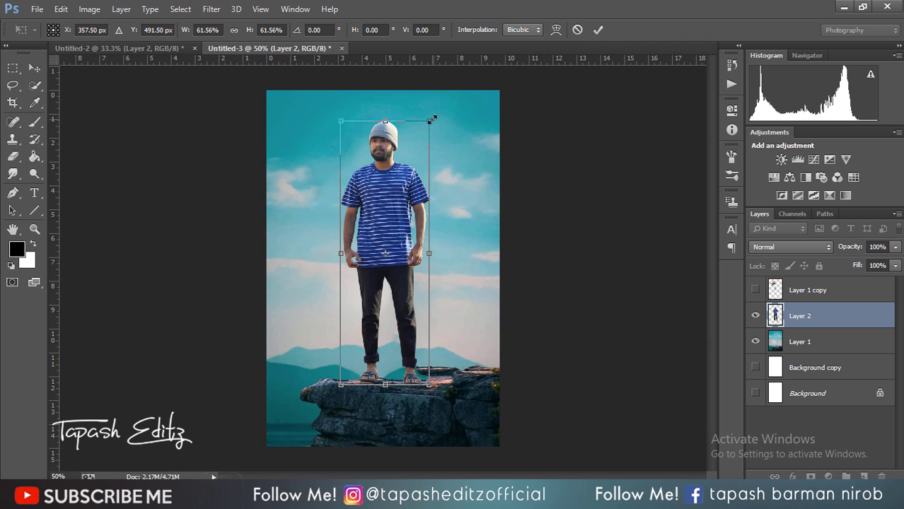
pyautogui.moveTo(433, 119); pyautogui.dragTo(430, 124)
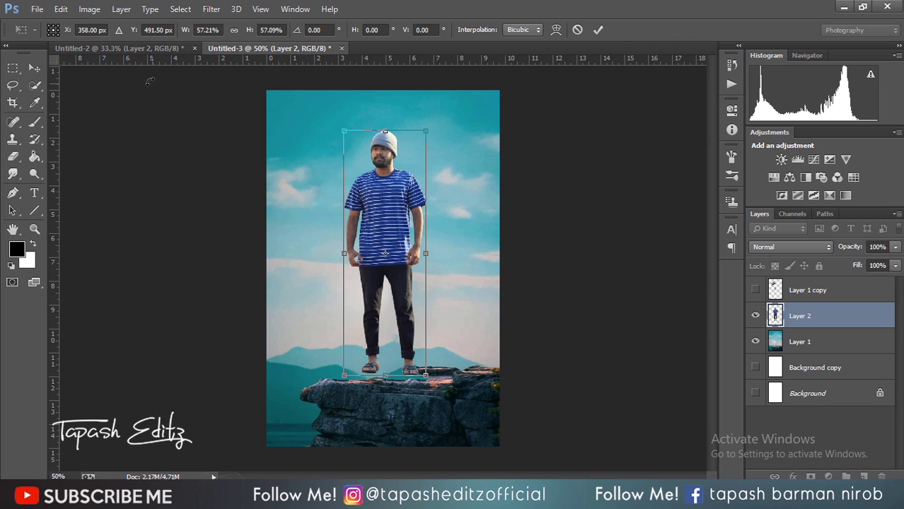
pyautogui.press('Return')
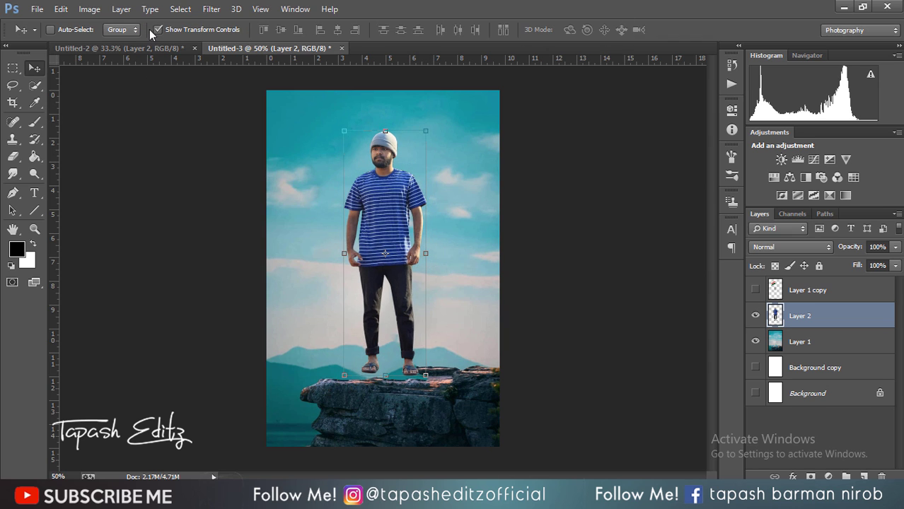
# - Nudge the man so his feet settle on top of the rock
pyautogui.moveTo(391, 268); pyautogui.dragTo(391, 273)
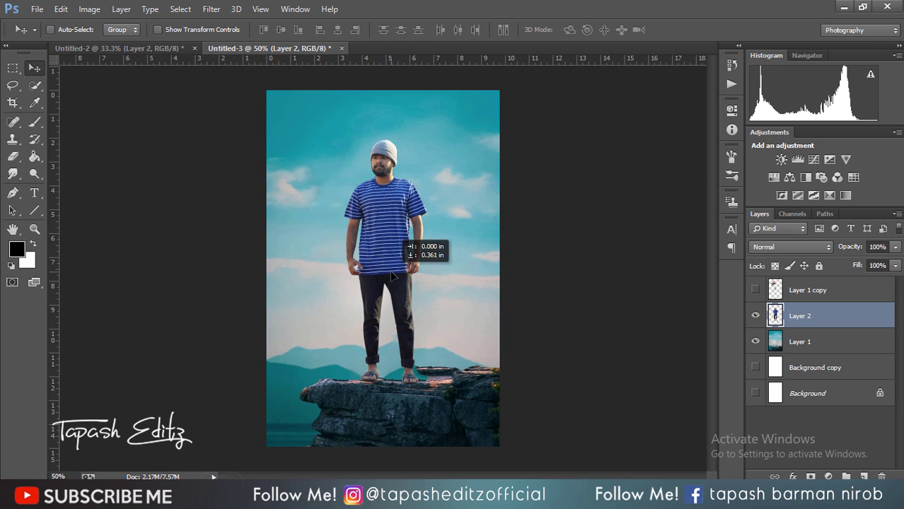
pyautogui.moveTo(391, 269)
pyautogui.mouseDown()
pyautogui.moveTo(393, 256)
pyautogui.moveTo(412, 258)
pyautogui.mouseUp()
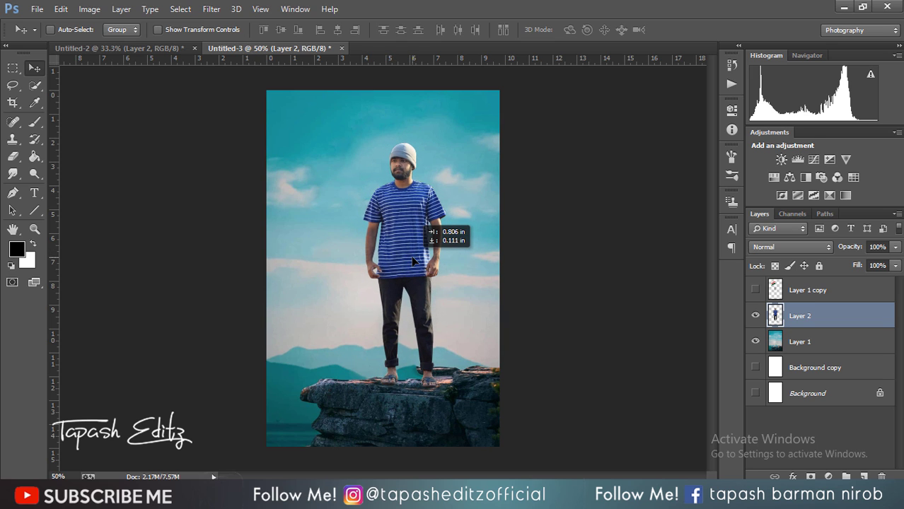
pyautogui.moveTo(411, 255); pyautogui.dragTo(411, 255)
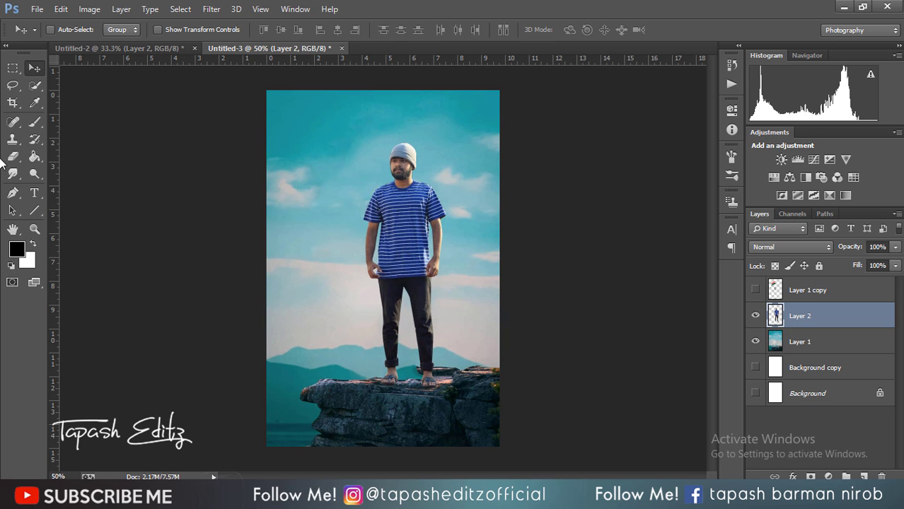
# - Zoom in on the feet and add a new Layer 3 beneath the man's layer
pyautogui.hotkey('ctrl', '+')
pyautogui.hotkey('ctrl', '+')
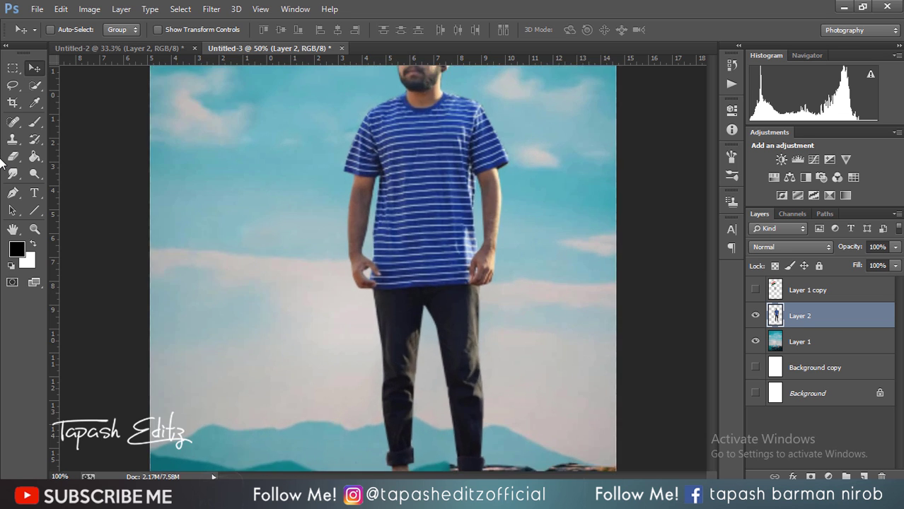
pyautogui.hotkey('ctrl', '+')
pyautogui.hotkey('ctrl', '+')
pyautogui.scroll(-3, 212, 248)
pyautogui.scroll(-3, 227, 238)
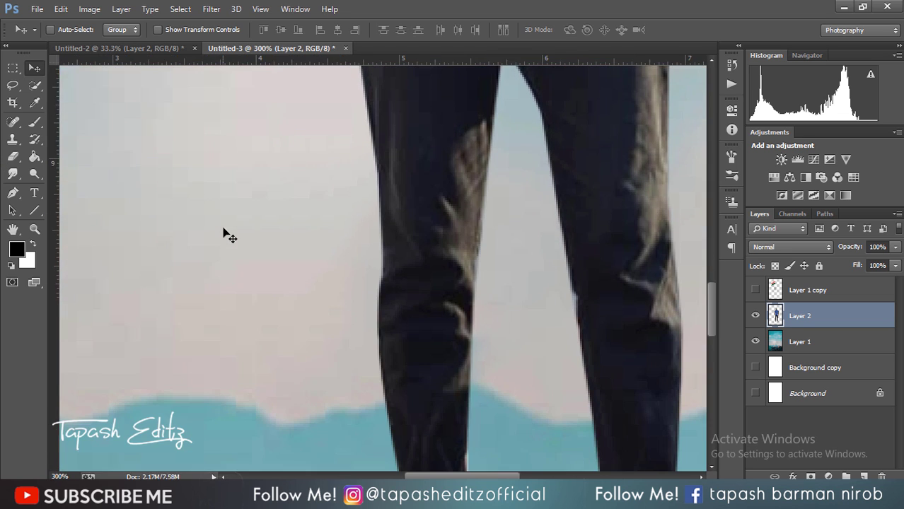
pyautogui.scroll(-2, 227, 239)
pyautogui.scroll(-3, 234, 224)
pyautogui.scroll(-1, 228, 219)
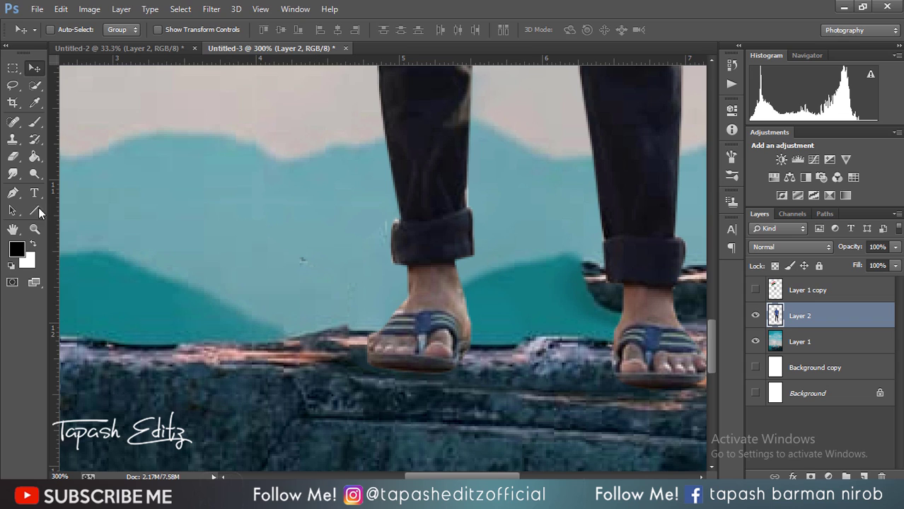
pyautogui.click(35, 122)
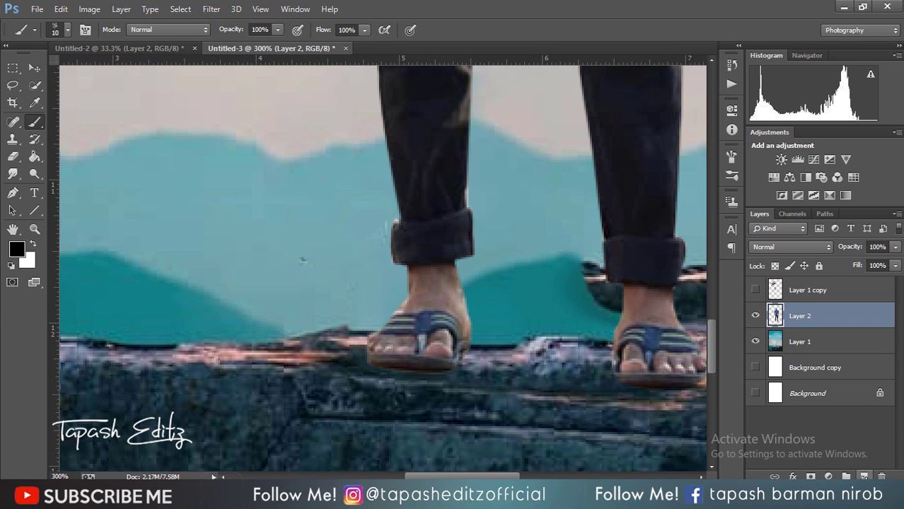
pyautogui.click(863, 476)
pyautogui.moveTo(814, 317); pyautogui.dragTo(826, 345)
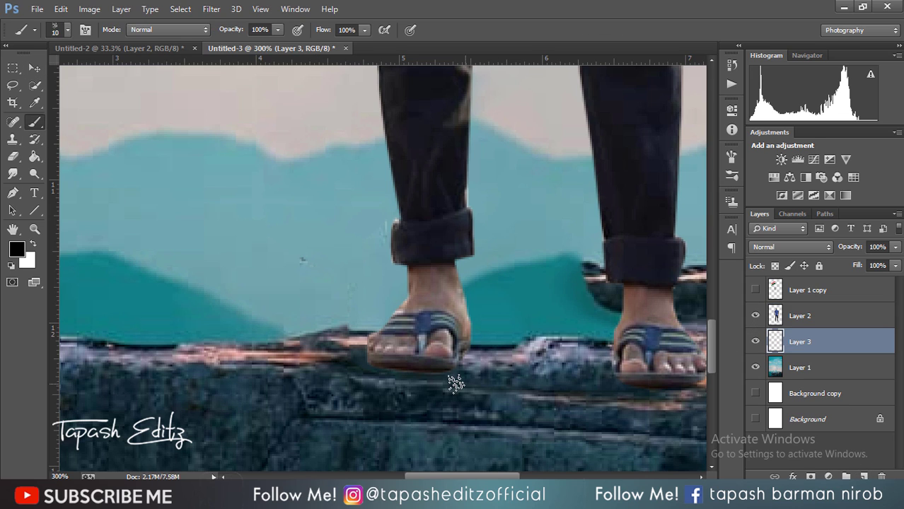
# - Paint a dark shadow under the left sandal with a soft round brush, size 25
pyautogui.click(54, 34)
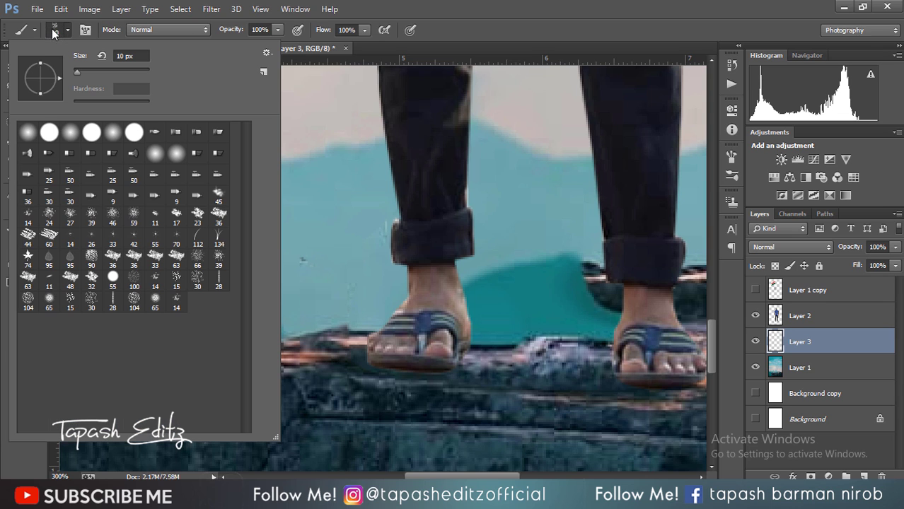
pyautogui.click(31, 132)
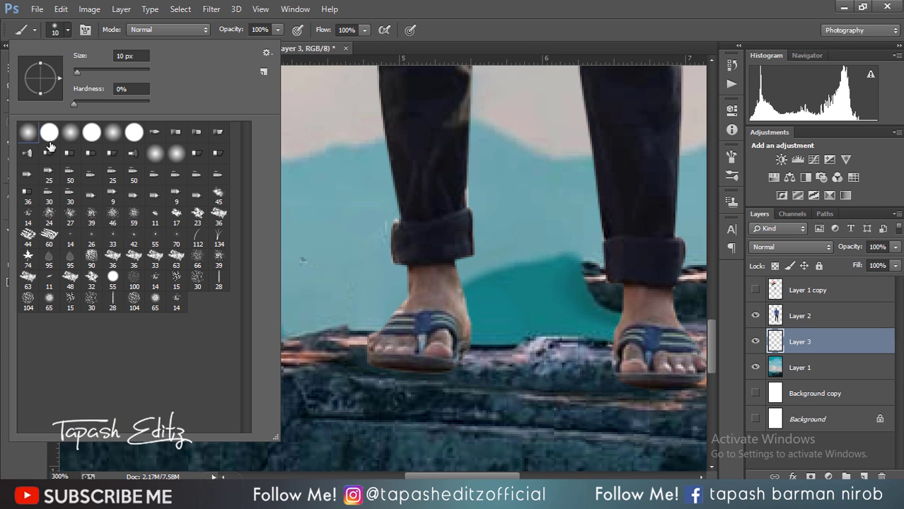
pyautogui.click(522, 348)
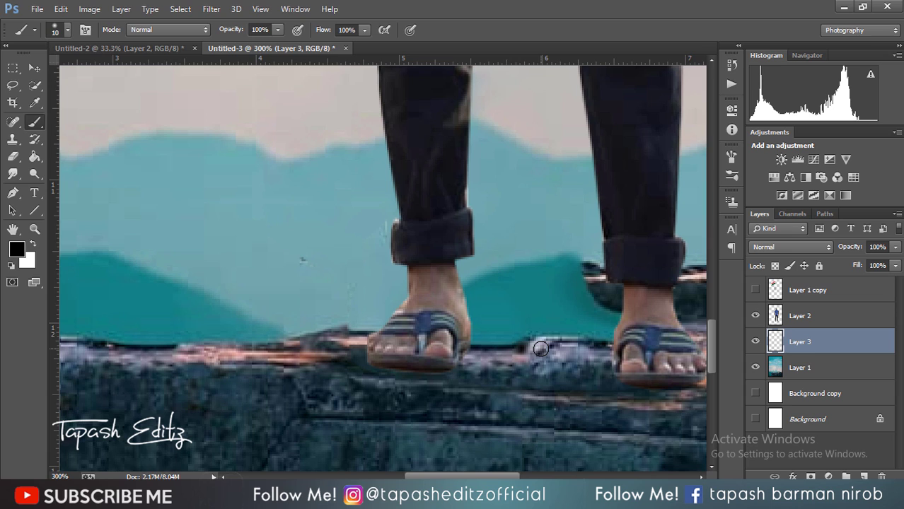
pyautogui.moveTo(540, 348); pyautogui.dragTo(448, 352)
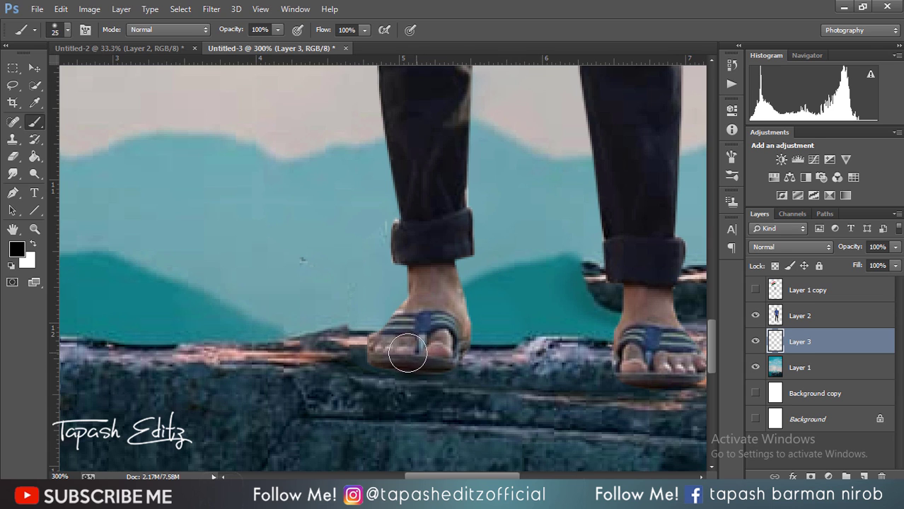
pyautogui.press(']')
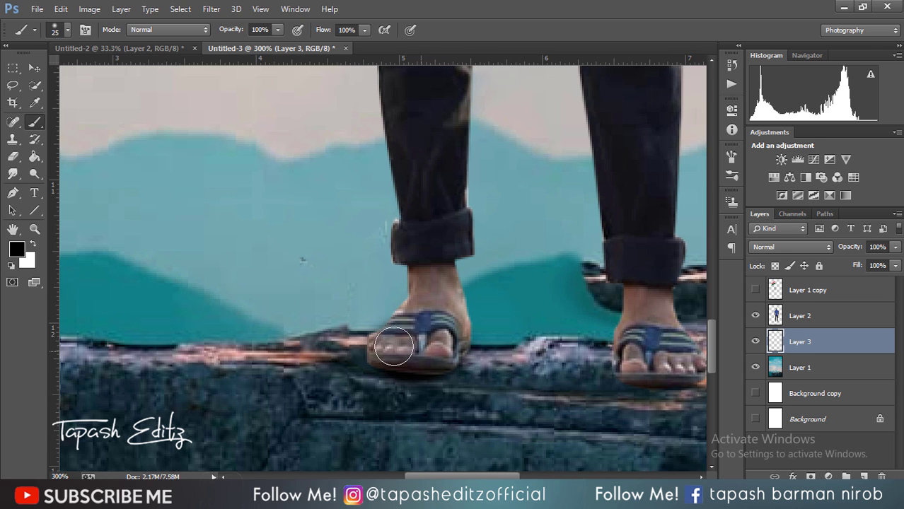
pyautogui.moveTo(390, 353); pyautogui.dragTo(377, 358)
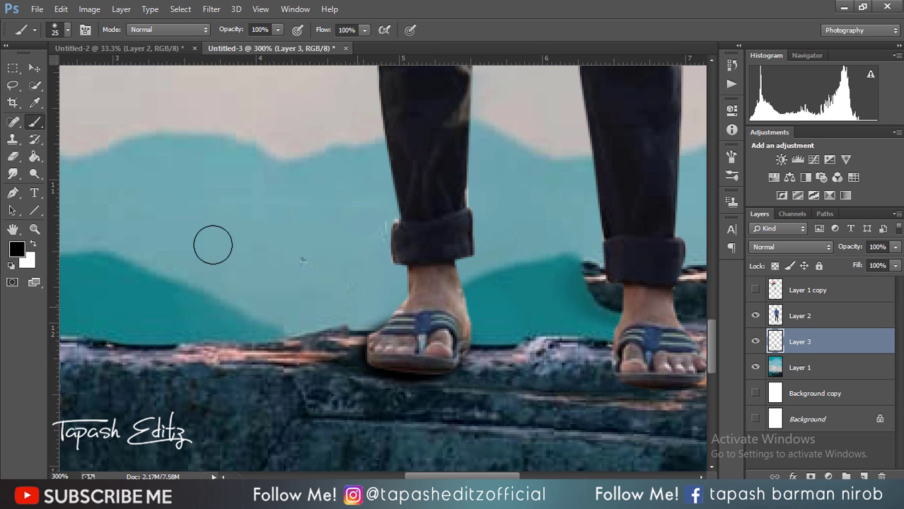
# - Squash the shadow flat, then duplicate it under the right sandal
pyautogui.click(34, 68)
pyautogui.click(157, 30)
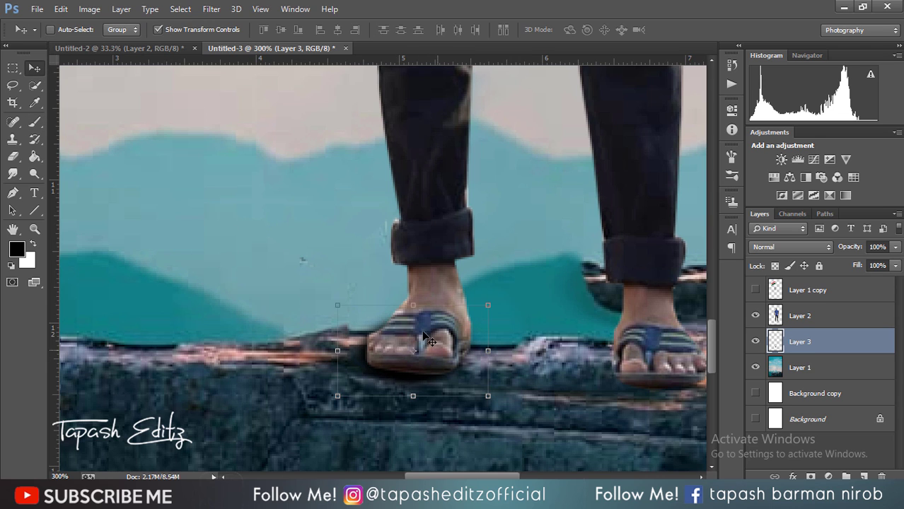
pyautogui.moveTo(412, 307)
pyautogui.mouseDown()
pyautogui.moveTo(414, 380)
pyautogui.moveTo(412, 359)
pyautogui.moveTo(426, 377)
pyautogui.mouseUp()
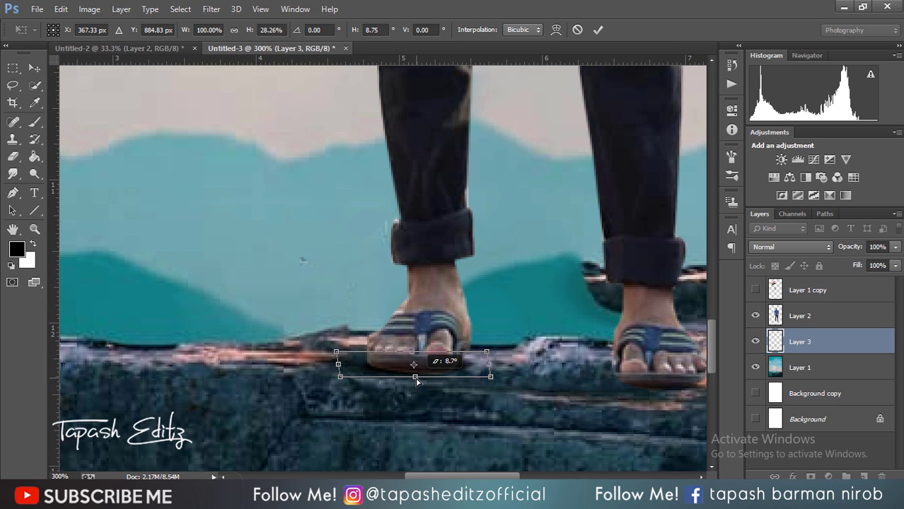
pyautogui.click(597, 30)
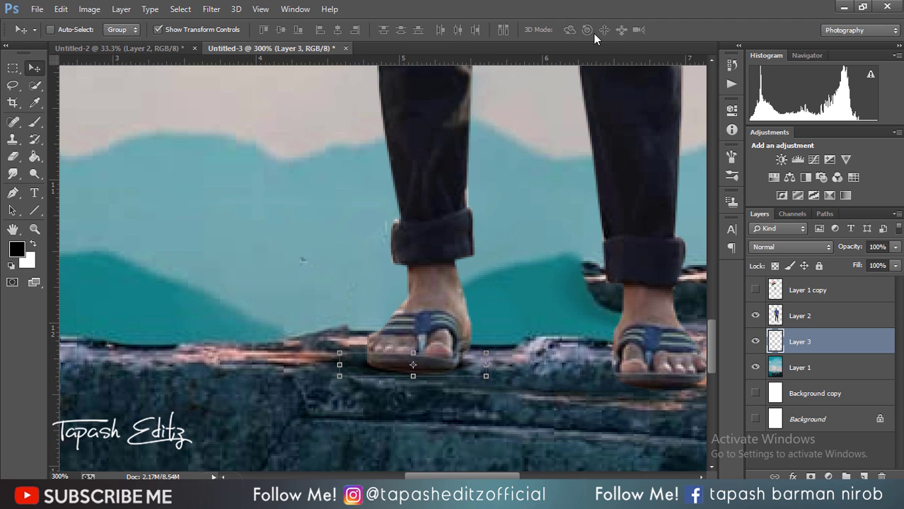
pyautogui.hotkey('ctrl', 'j')
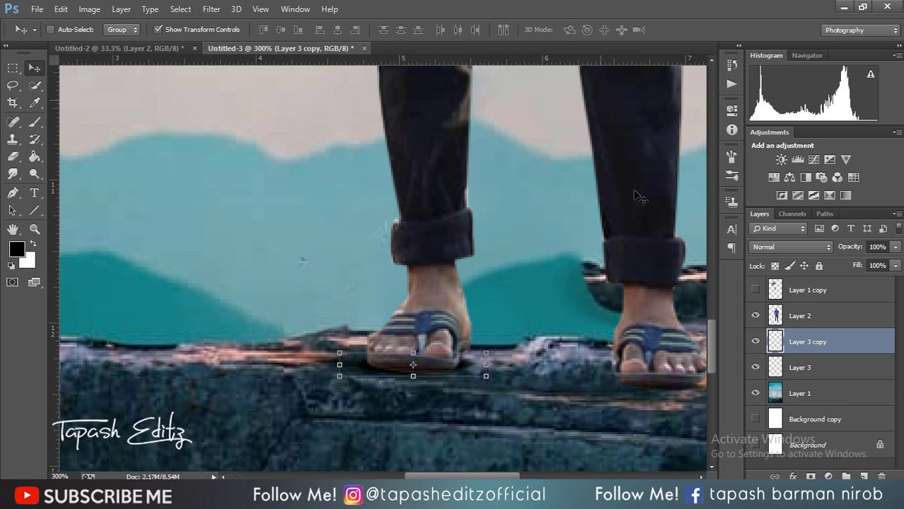
pyautogui.moveTo(464, 367); pyautogui.dragTo(695, 382)
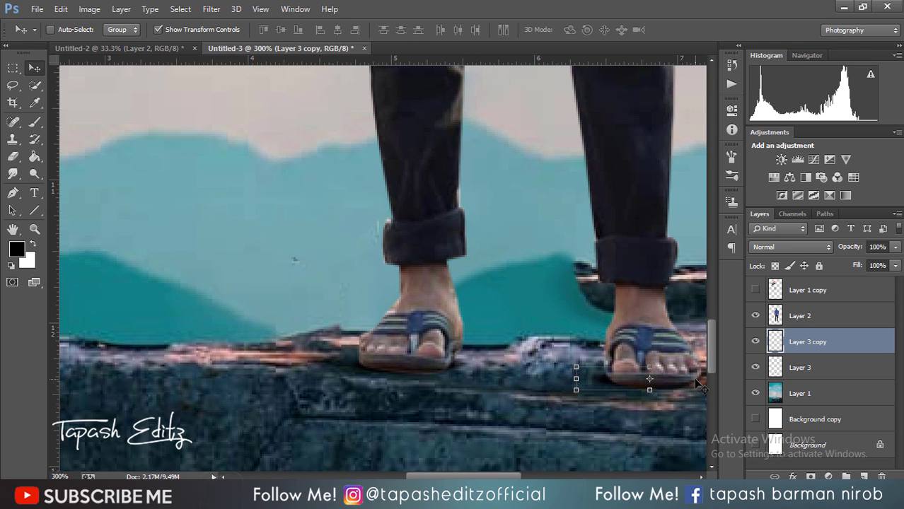
pyautogui.hotkey('ctrl', '-')
pyautogui.hotkey('ctrl', '-')
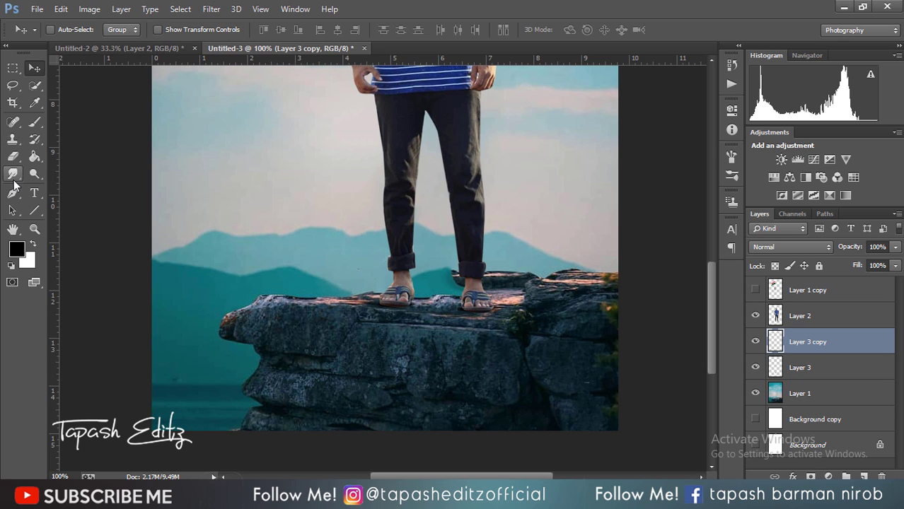
# - Step backward through history to remove the stray brush strokes near the feet
pyautogui.click(34, 122)
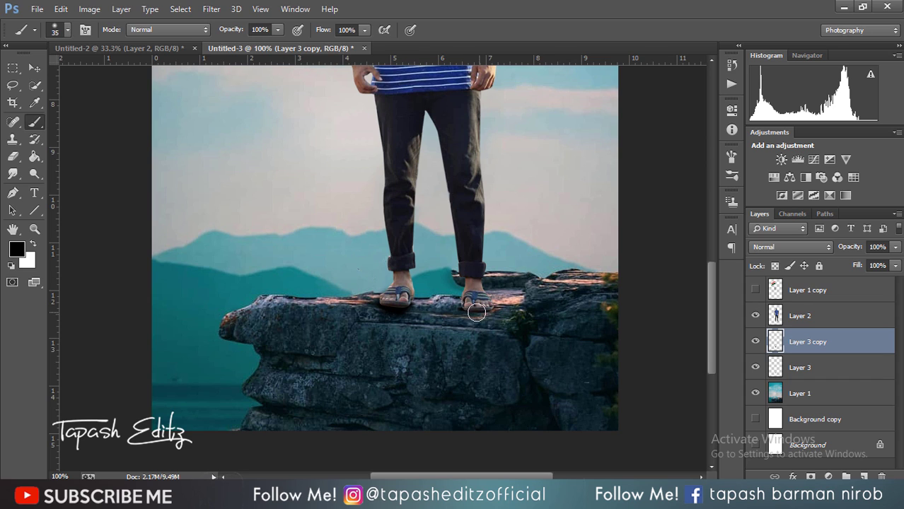
pyautogui.click(61, 8)
pyautogui.click(82, 33)
pyautogui.click(61, 8)
pyautogui.click(86, 29)
pyautogui.hotkey('ctrl', '-')
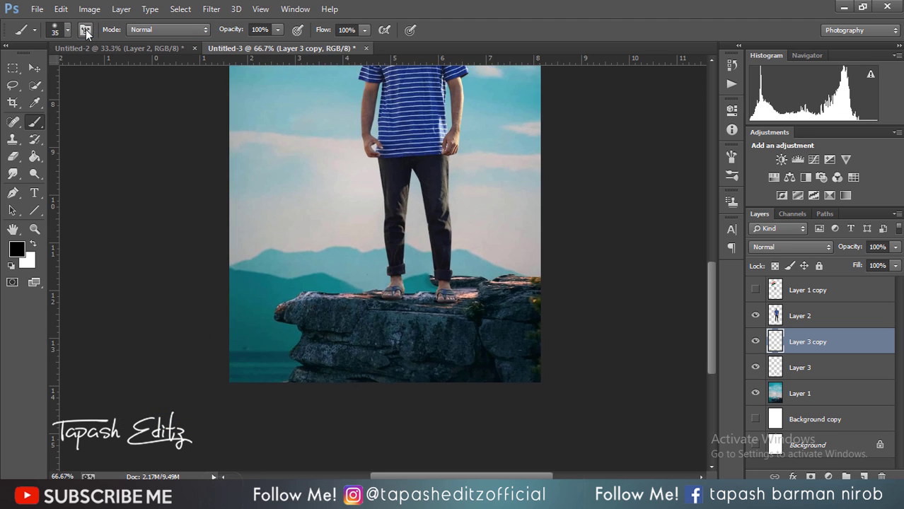
pyautogui.hotkey('ctrl', '-')
pyautogui.hotkey('ctrl', '-')
pyautogui.hotkey('ctrl', '-')
pyautogui.hotkey('ctrl', '+')
pyautogui.hotkey('ctrl', '+')
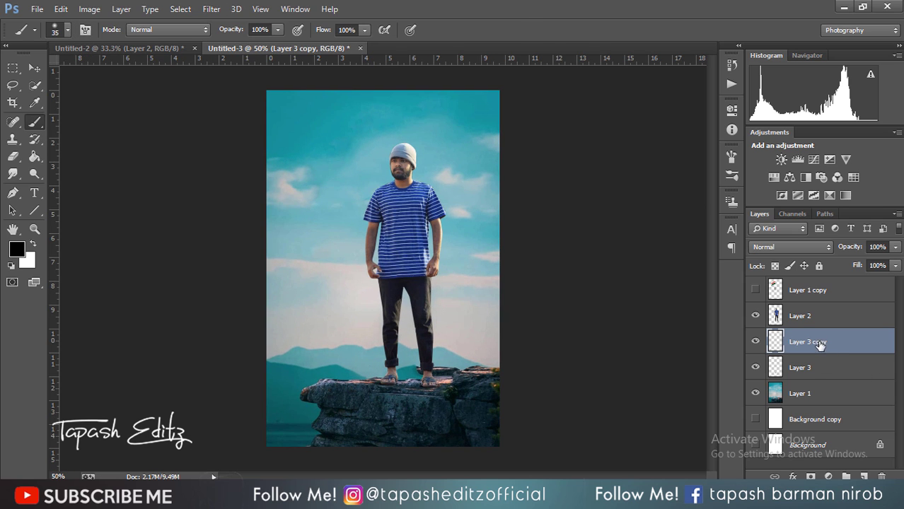
# - Select Layer 2, Layer 3 and Layer 3 copy, nudge them down-left, and merge them
pyautogui.keyDown('ctrl'); pyautogui.click(810, 367); pyautogui.keyUp('ctrl')
pyautogui.keyDown('ctrl'); pyautogui.click(810, 316); pyautogui.keyUp('ctrl')
pyautogui.click(34, 68)
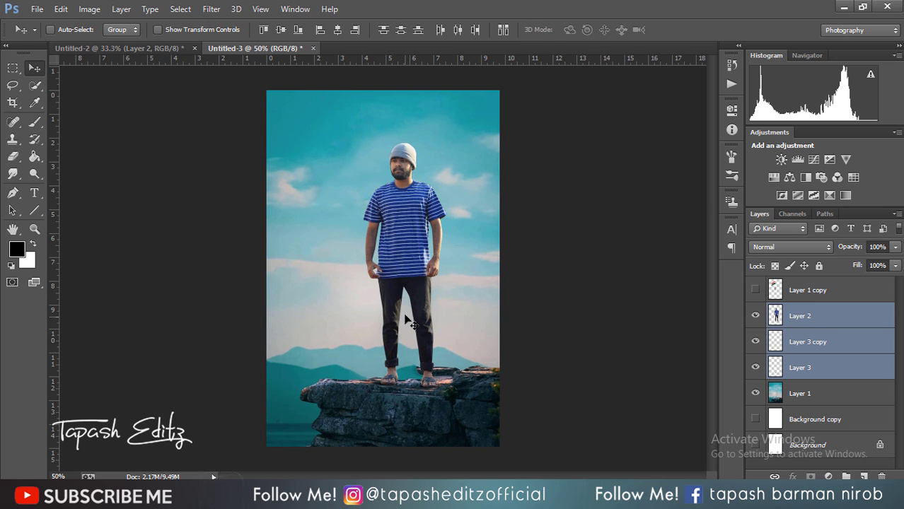
pyautogui.moveTo(406, 316); pyautogui.dragTo(406, 326)
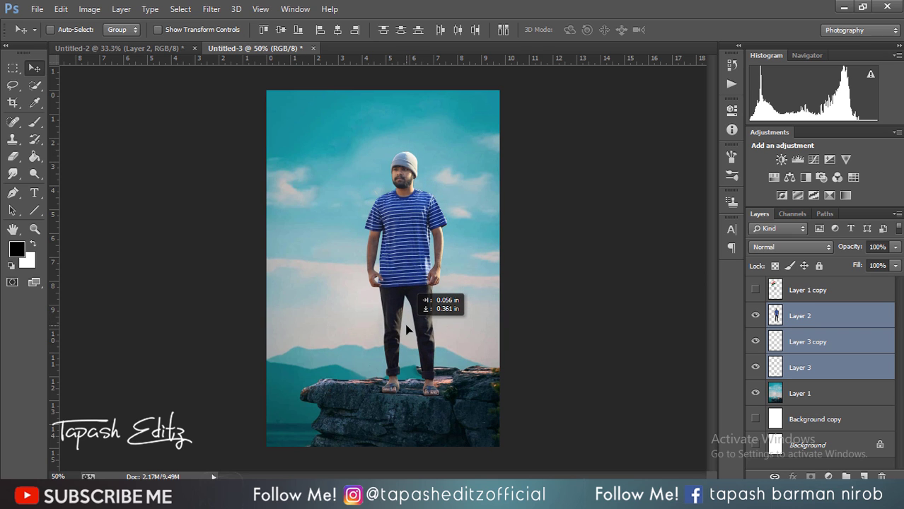
pyautogui.moveTo(406, 329); pyautogui.dragTo(401, 329)
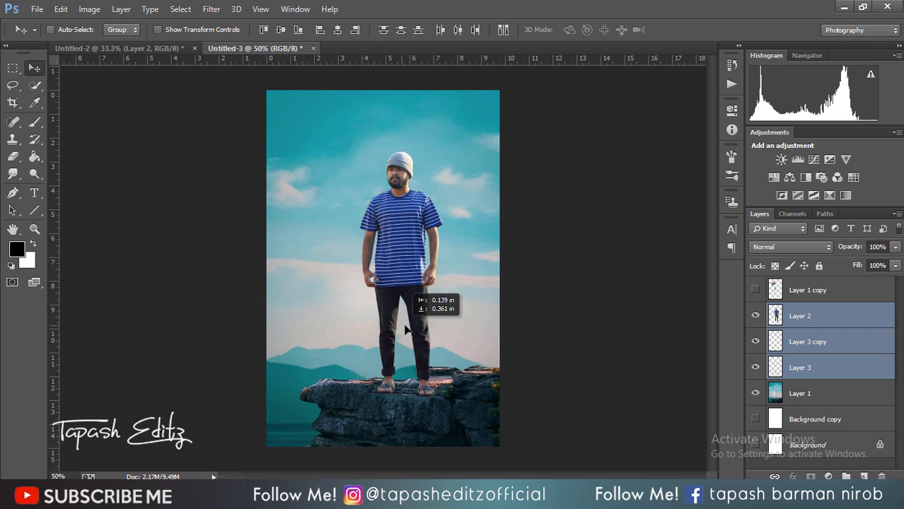
pyautogui.moveTo(404, 326); pyautogui.dragTo(404, 326)
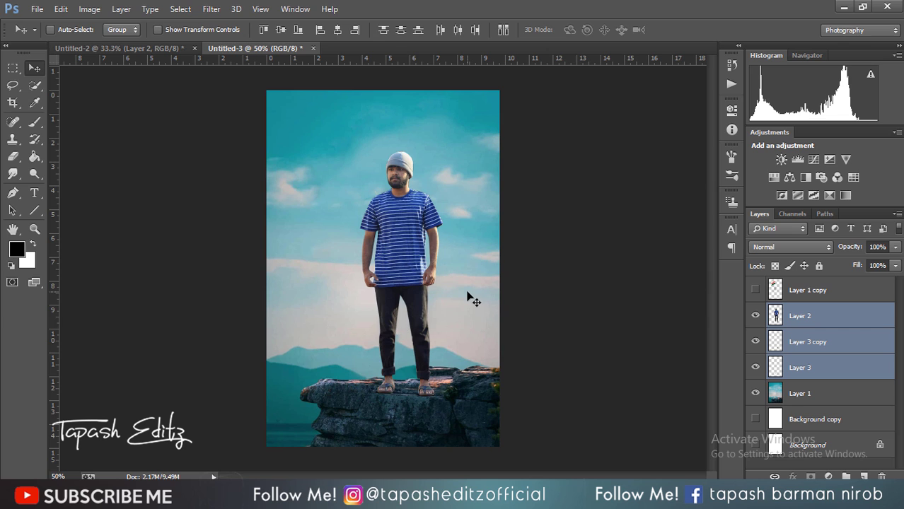
pyautogui.rightClick(850, 320)
pyautogui.click(657, 377)
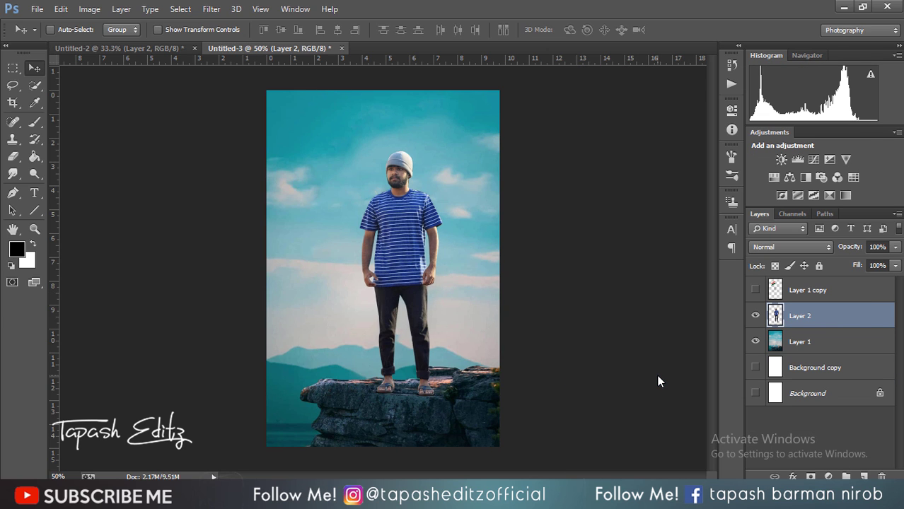
# - Show the flag layer and move its pole up beside the man's hand
pyautogui.click(806, 290)
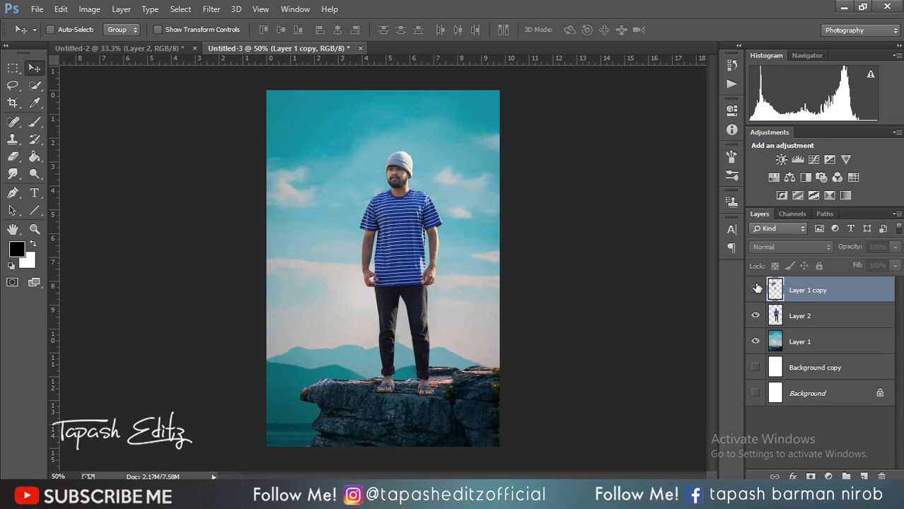
pyautogui.click(755, 290)
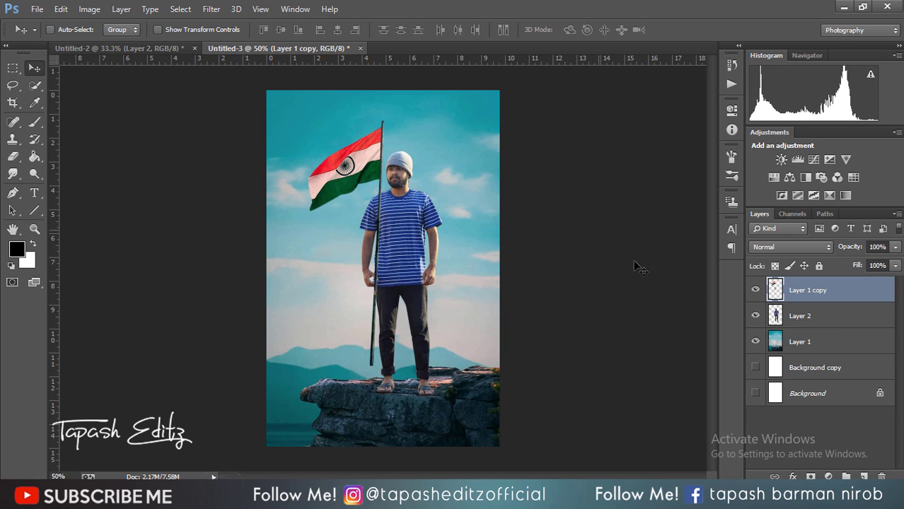
pyautogui.moveTo(361, 159); pyautogui.dragTo(363, 143)
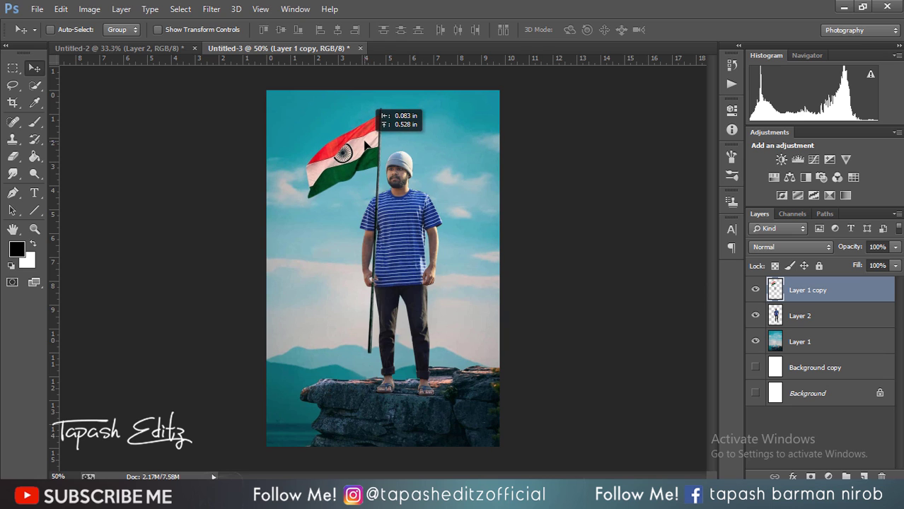
pyautogui.moveTo(363, 143); pyautogui.dragTo(363, 143)
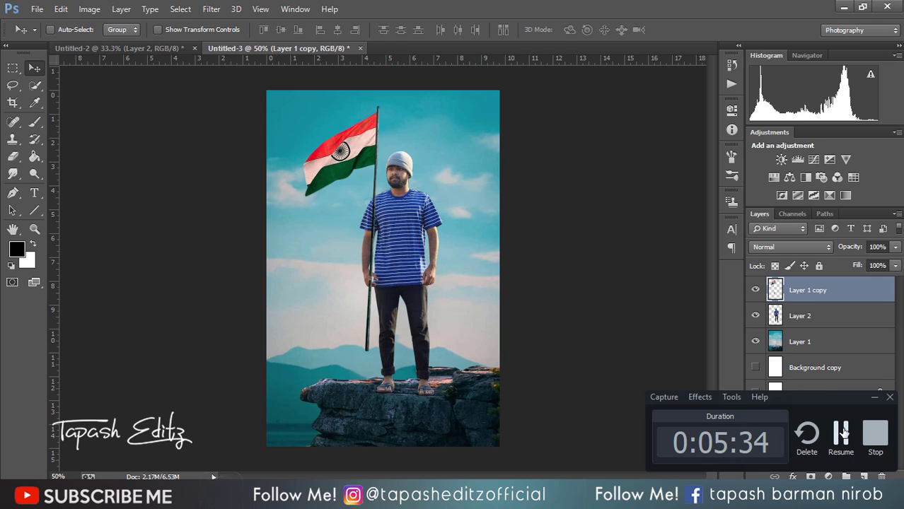
# - Enlarge the flag with Free Transform and stretch it wider toward the left
pyautogui.click(157, 30)
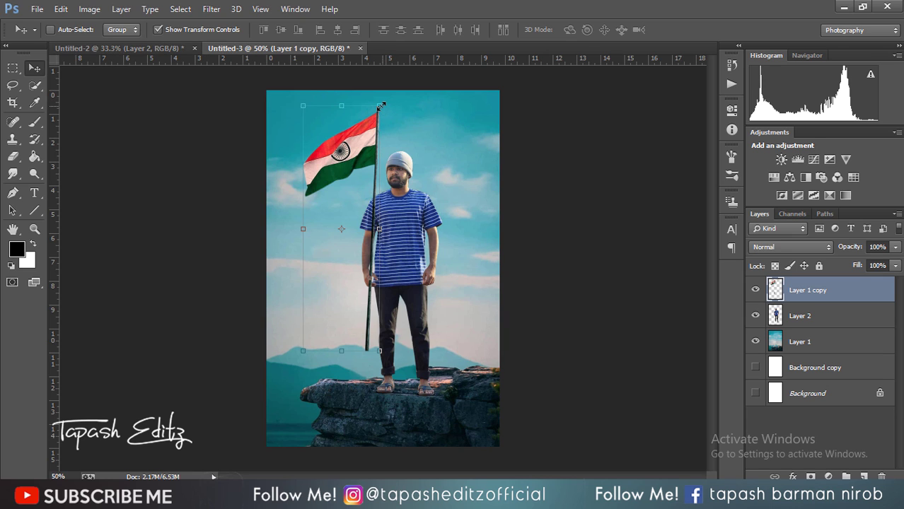
pyautogui.moveTo(381, 105); pyautogui.dragTo(385, 99)
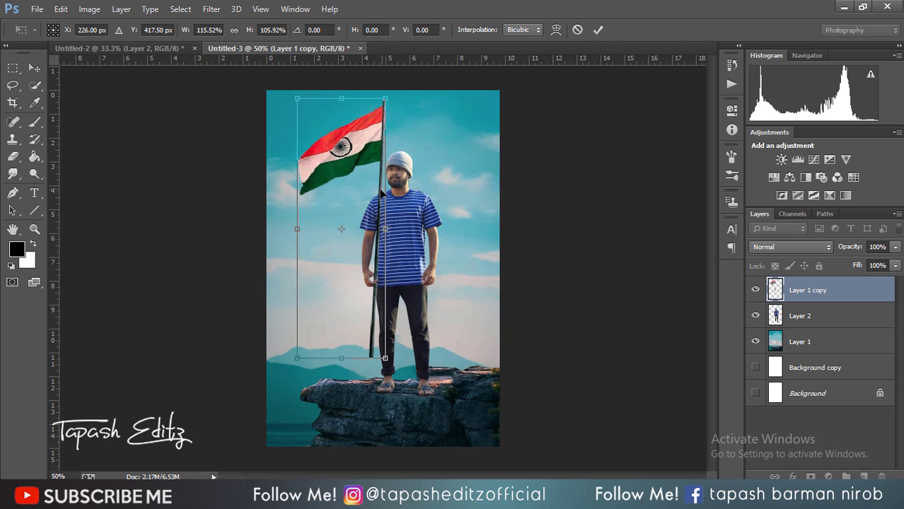
pyautogui.moveTo(375, 191); pyautogui.dragTo(378, 193)
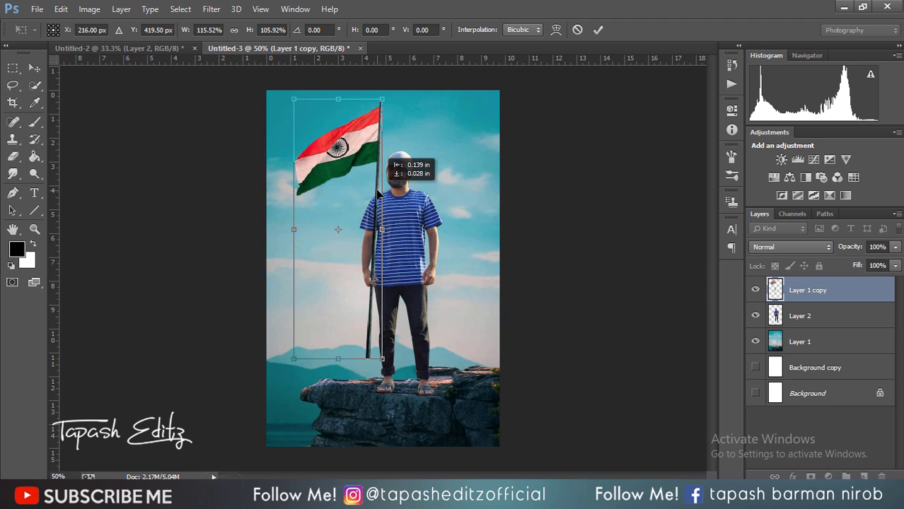
pyautogui.moveTo(378, 192); pyautogui.dragTo(377, 193)
# - Commit the flag transform and erase the pole where it covers the fingers
pyautogui.scroll(2, 382, 276)
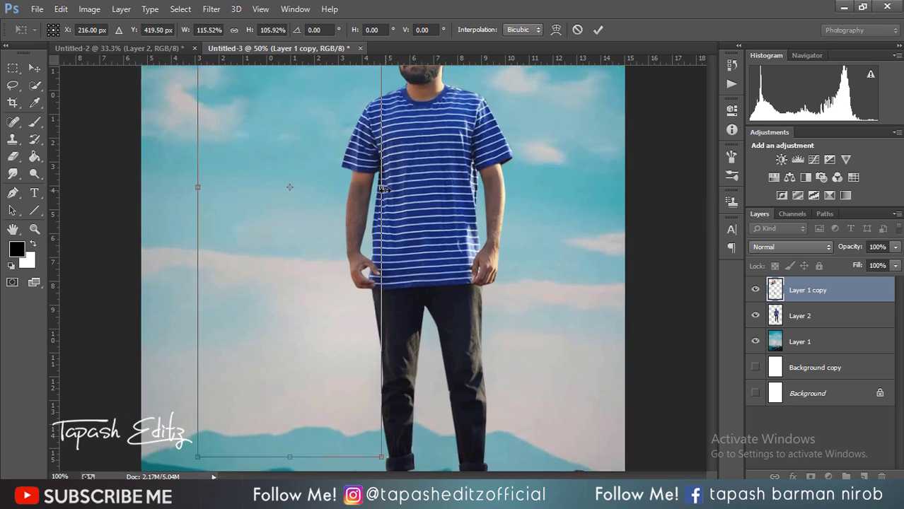
pyautogui.scroll(1, 382, 276)
pyautogui.scroll(1, 382, 276)
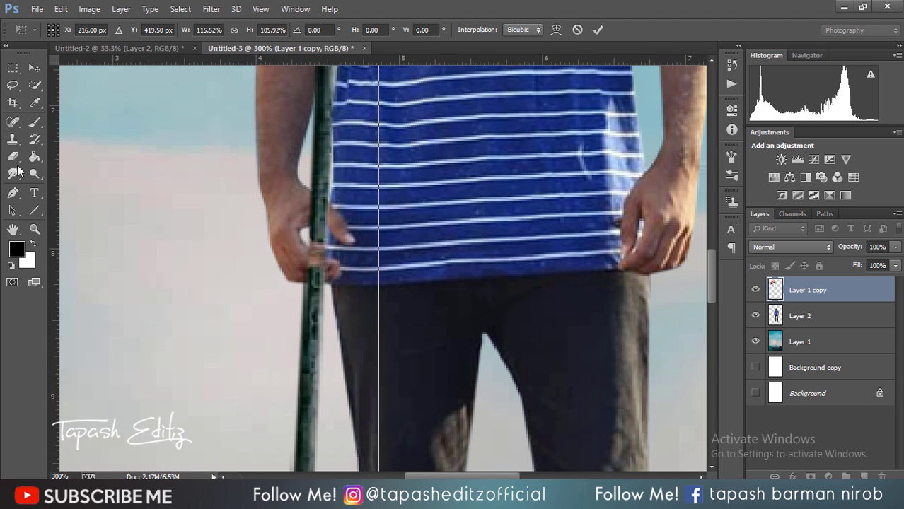
pyautogui.click(13, 156)
pyautogui.click(413, 196)
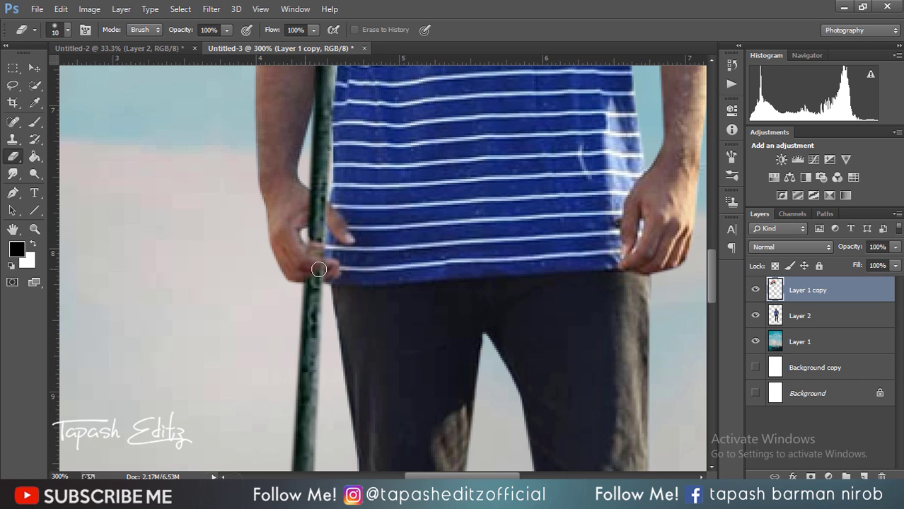
pyautogui.press('[')
pyautogui.press('[')
pyautogui.press('[')
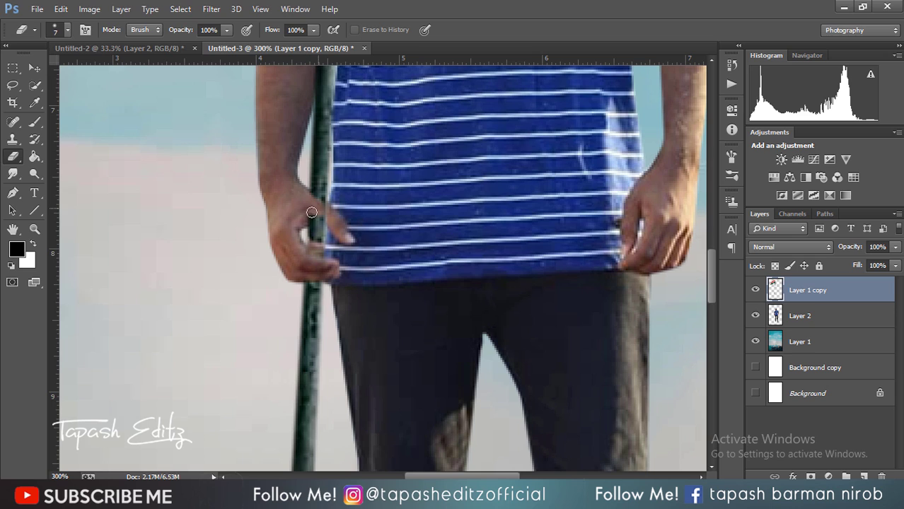
pyautogui.moveTo(312, 212); pyautogui.dragTo(318, 227)
# - Clone the pole back between the fingers and touch up its edges with the eraser
pyautogui.click(13, 139)
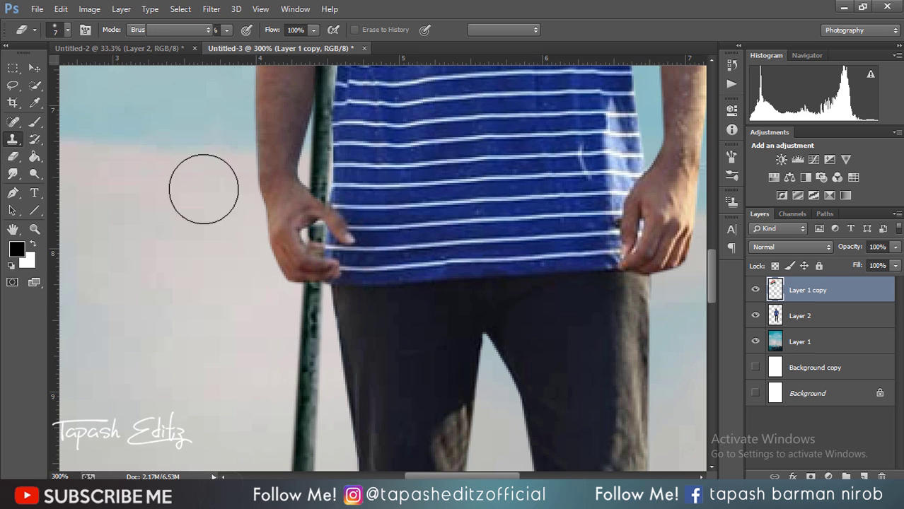
pyautogui.press('[')
pyautogui.press('[')
pyautogui.press('[')
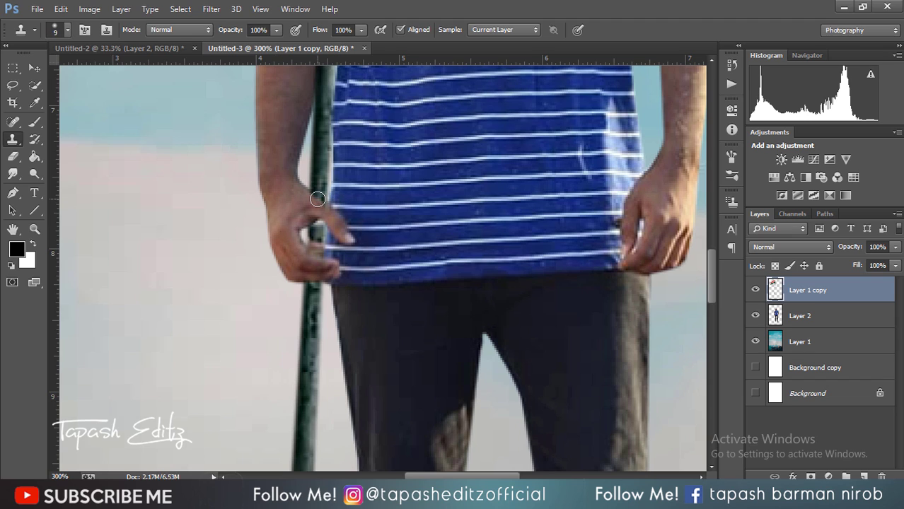
pyautogui.moveTo(315, 243)
pyautogui.mouseDown()
pyautogui.moveTo(321, 224)
pyautogui.moveTo(317, 232)
pyautogui.mouseUp()
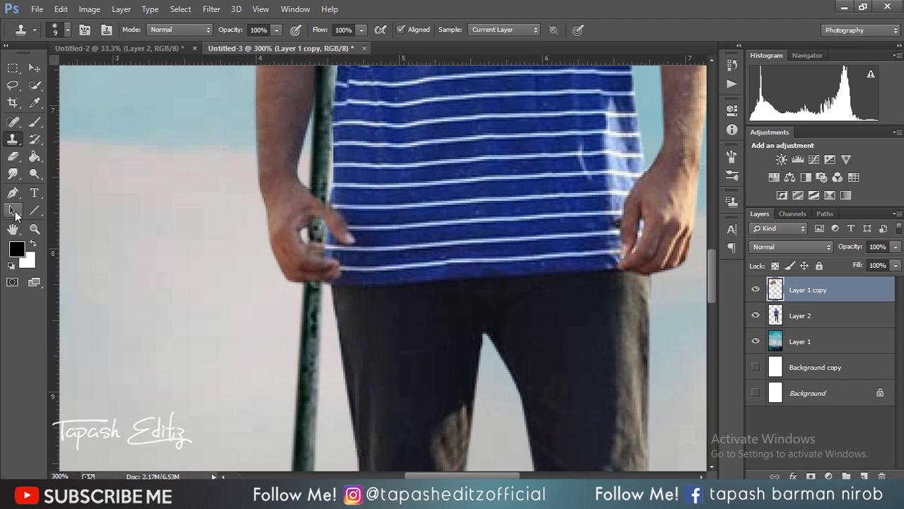
pyautogui.click(13, 156)
pyautogui.moveTo(309, 216); pyautogui.dragTo(308, 215)
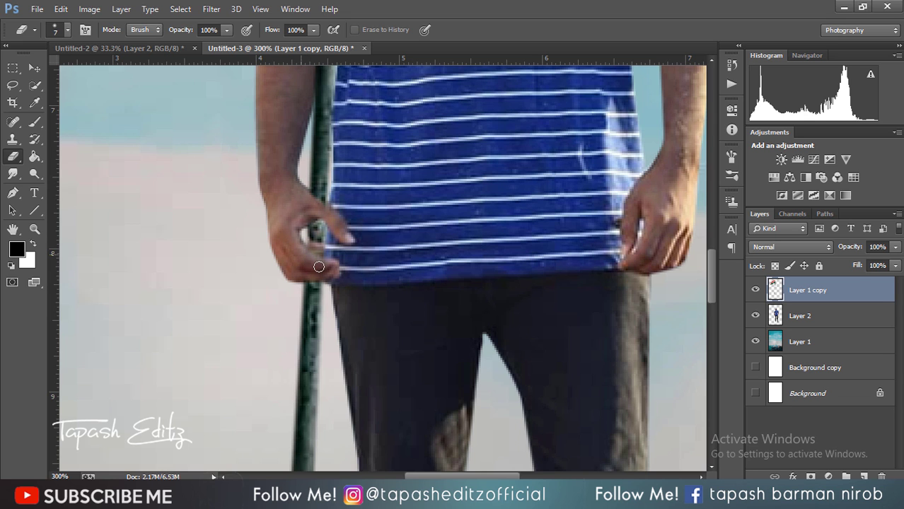
pyautogui.scroll(3, 295, 262)
pyautogui.scroll(2, 296, 262)
pyautogui.scroll(2, 295, 262)
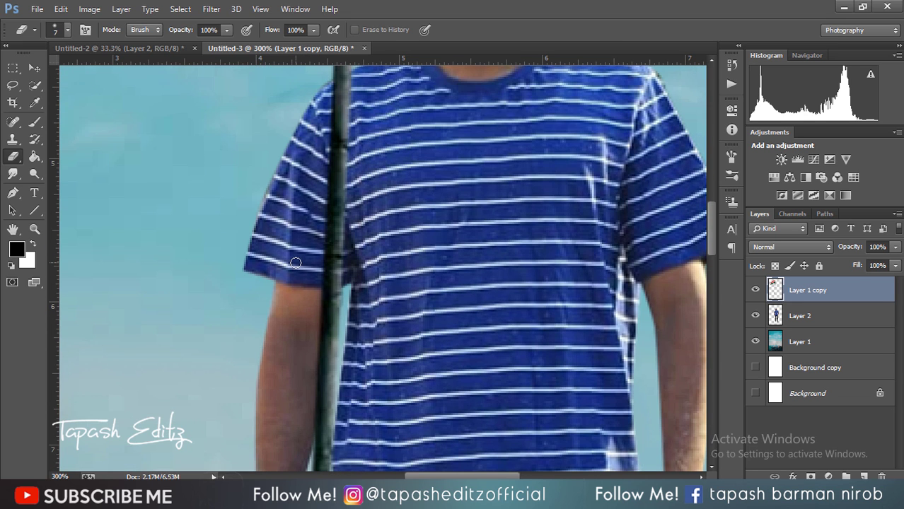
pyautogui.scroll(-2, 295, 262)
pyautogui.scroll(-1, 296, 263)
pyautogui.scroll(-1, 296, 262)
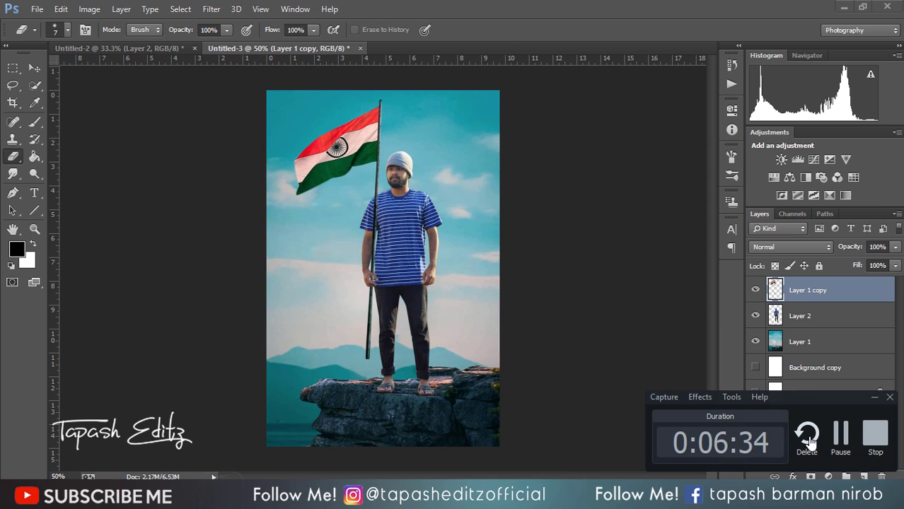
pyautogui.scroll(1, 408, 276)
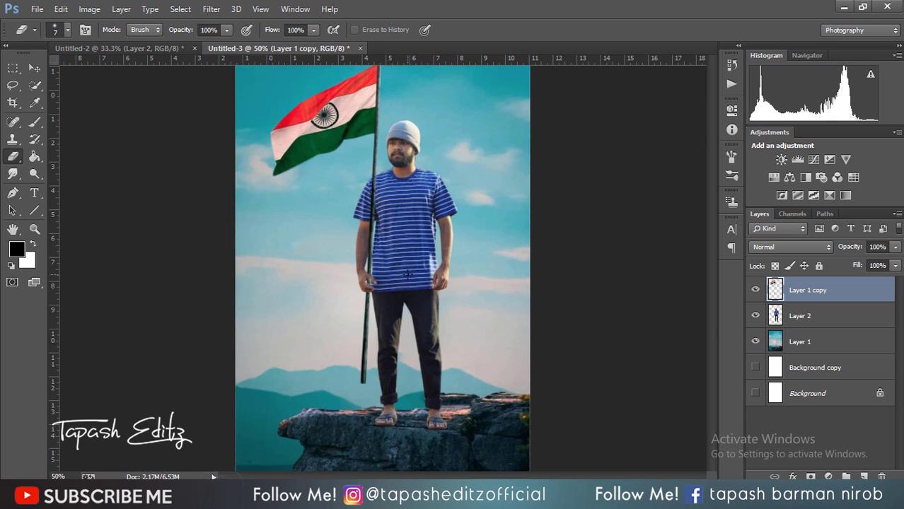
pyautogui.scroll(1, 408, 276)
pyautogui.scroll(1, 408, 275)
pyautogui.scroll(1, 407, 276)
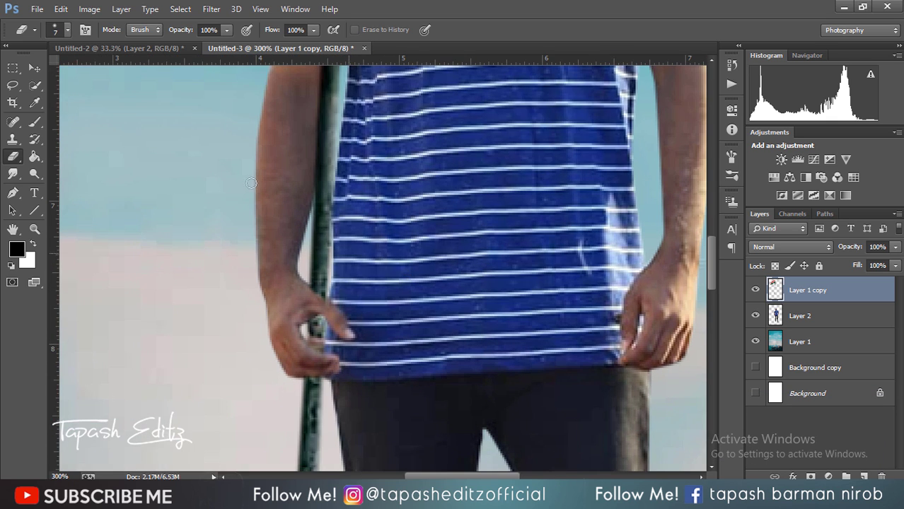
pyautogui.scroll(-2, 354, 241)
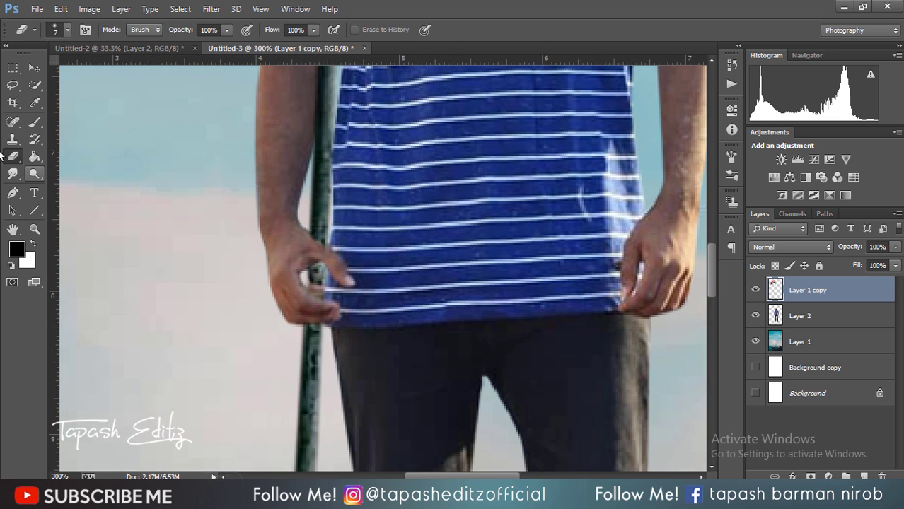
# - Try lassoing part of the flagpole, dismissing the empty-selection warnings that appear
pyautogui.moveTo(311, 205); pyautogui.dragTo(318, 246)
pyautogui.rightClick(311, 203)
pyautogui.click(280, 207)
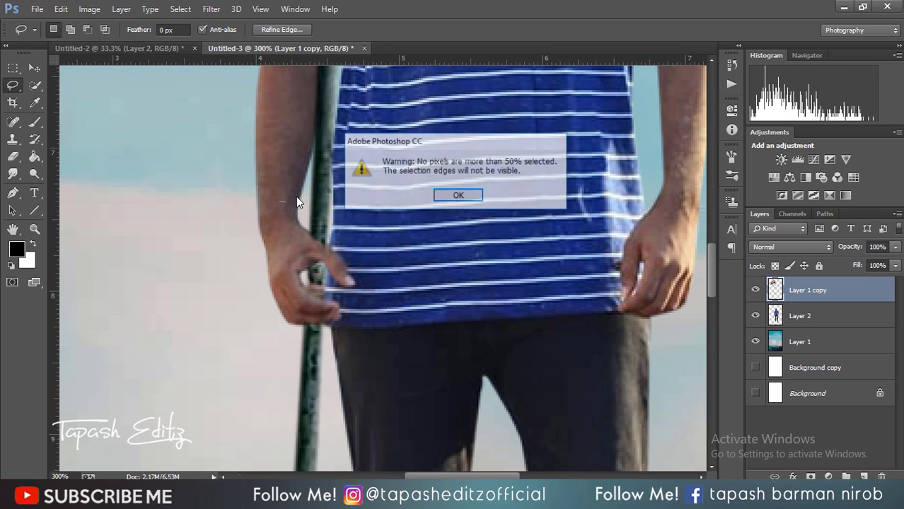
pyautogui.press('Return')
pyautogui.moveTo(302, 202)
pyautogui.mouseDown()
pyautogui.moveTo(300, 230)
pyautogui.moveTo(309, 185)
pyautogui.mouseUp()
pyautogui.rightClick(305, 202)
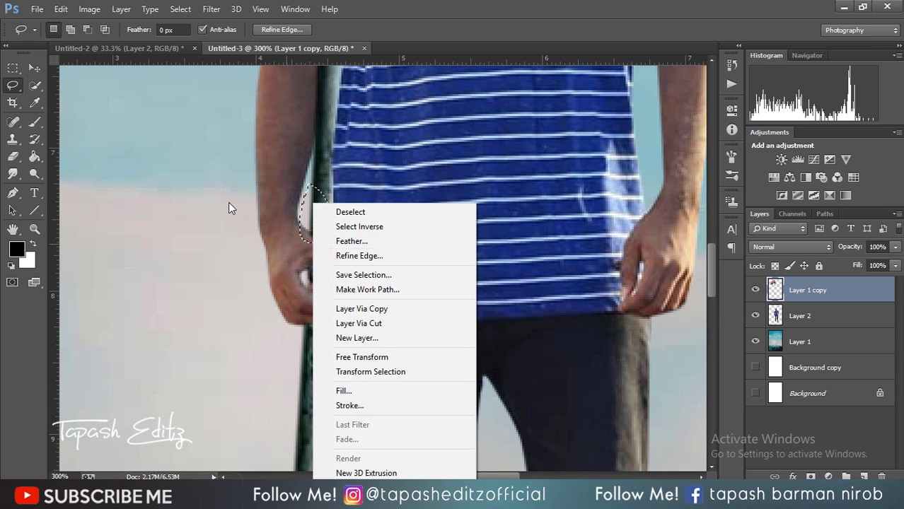
pyautogui.click(228, 205)
pyautogui.hotkey('ctrl', 'j')
pyautogui.click(438, 194)
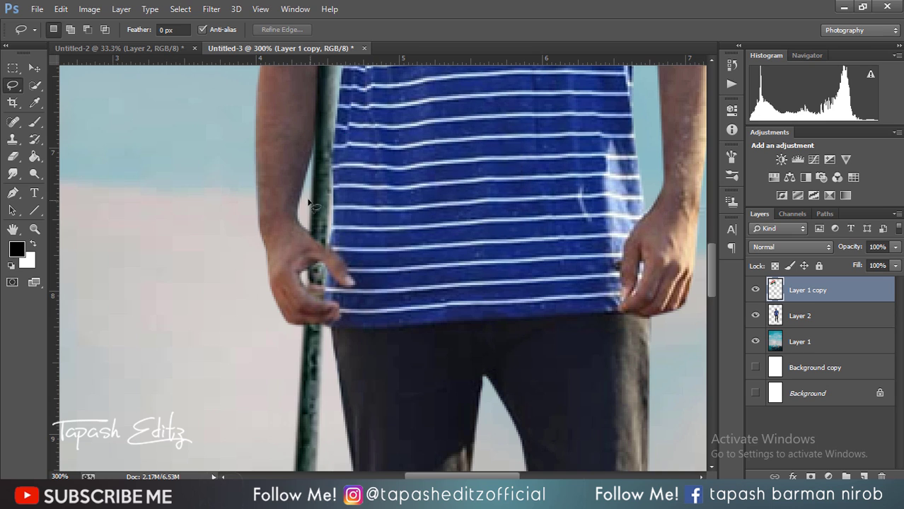
# - Copy a pole section beside the hand to a new layer and nudge it over the gap
pyautogui.moveTo(303, 190)
pyautogui.mouseDown()
pyautogui.moveTo(312, 231)
pyautogui.moveTo(297, 192)
pyautogui.mouseUp()
pyautogui.rightClick(314, 204)
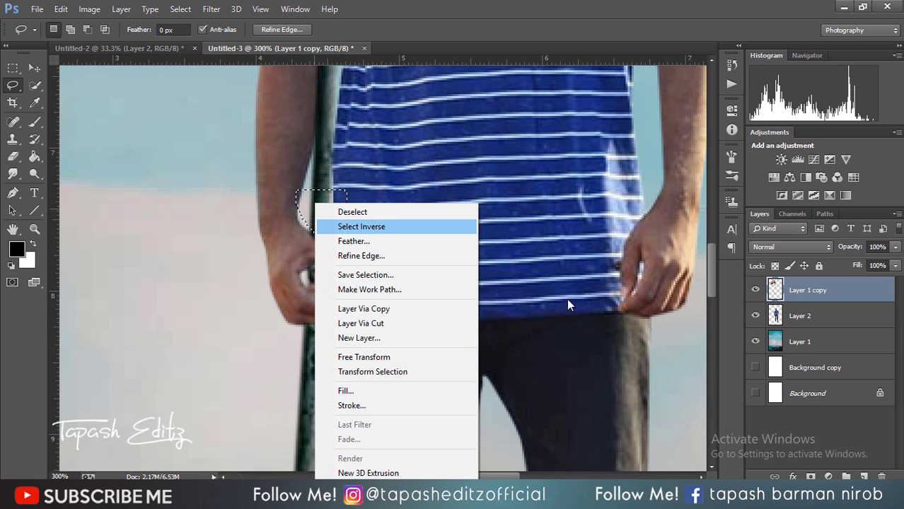
pyautogui.click(396, 309)
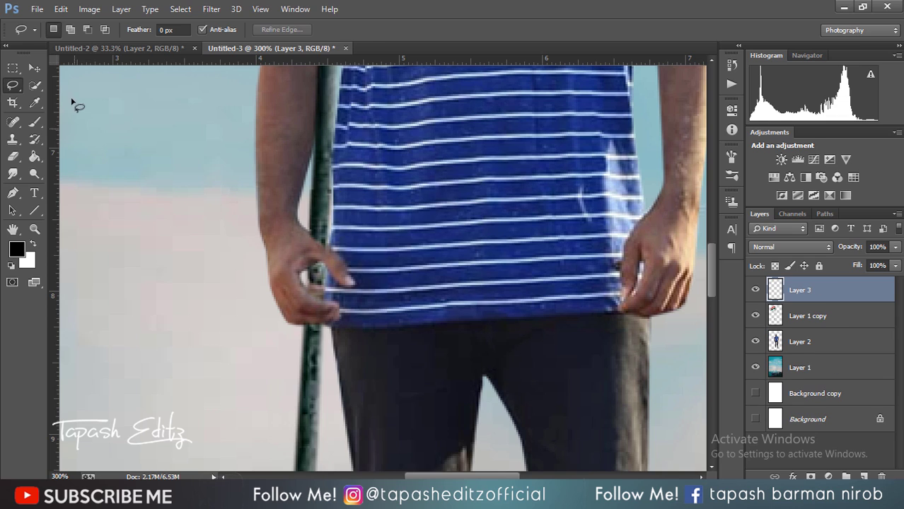
pyautogui.click(36, 68)
pyautogui.moveTo(325, 203)
pyautogui.mouseDown()
pyautogui.moveTo(325, 261)
pyautogui.moveTo(320, 244)
pyautogui.mouseUp()
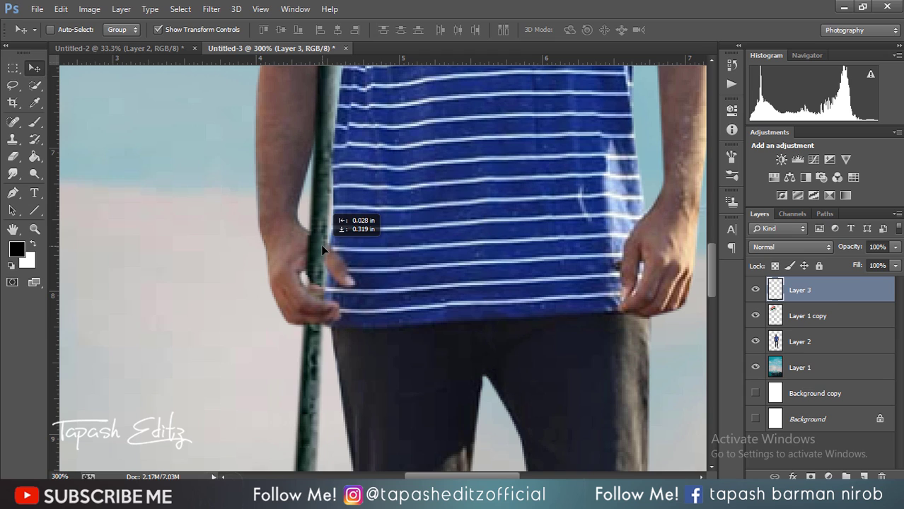
pyautogui.moveTo(321, 244); pyautogui.dragTo(320, 244)
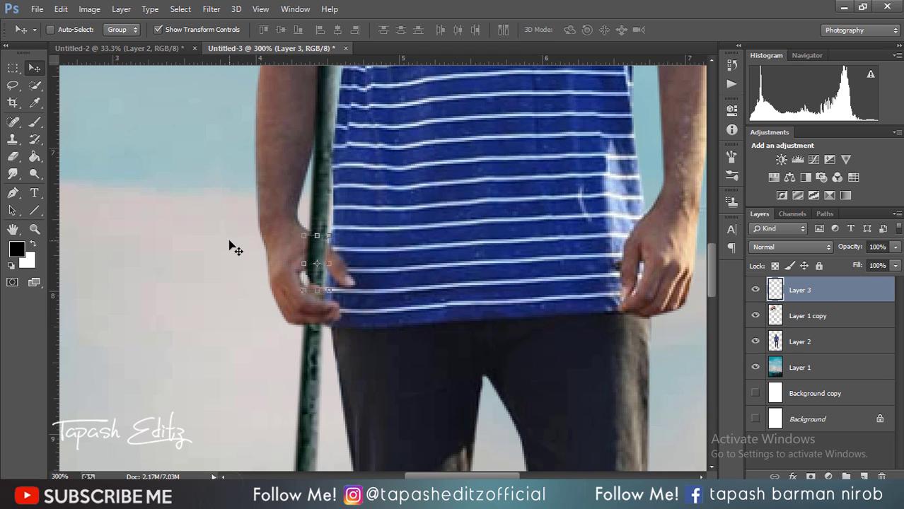
pyautogui.click(158, 29)
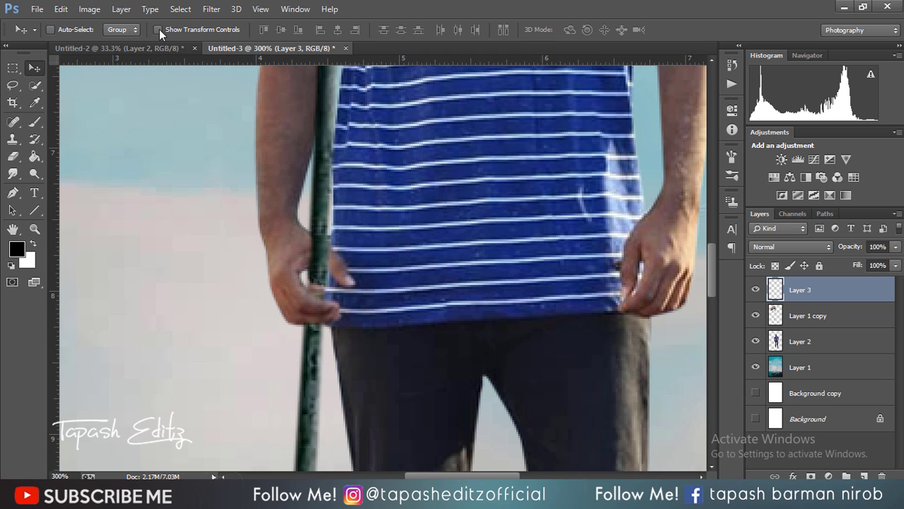
pyautogui.press('Left')
pyautogui.press('Left')
pyautogui.press('Left')
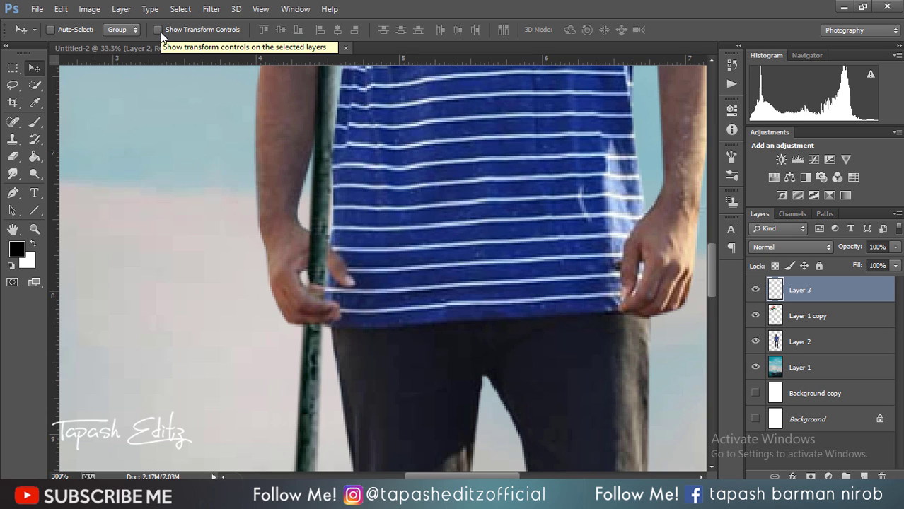
# - Merge the copied pole piece down into the flag's Layer 1 copy
pyautogui.rightClick(831, 297)
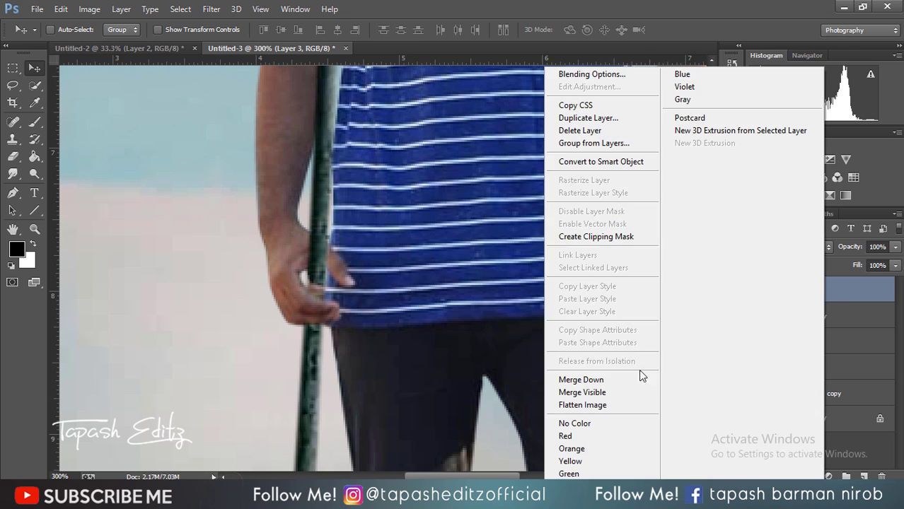
pyautogui.click(640, 376)
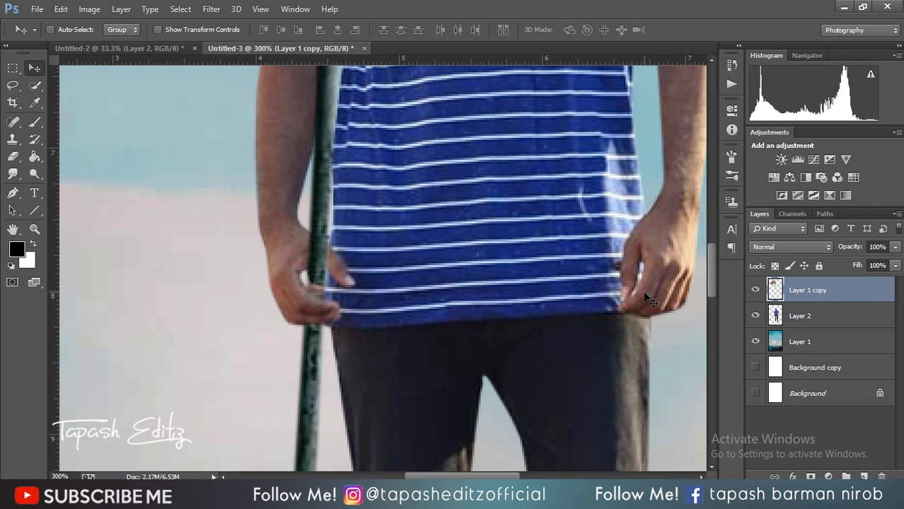
pyautogui.scroll(-1, 645, 299)
pyautogui.scroll(-2, 645, 298)
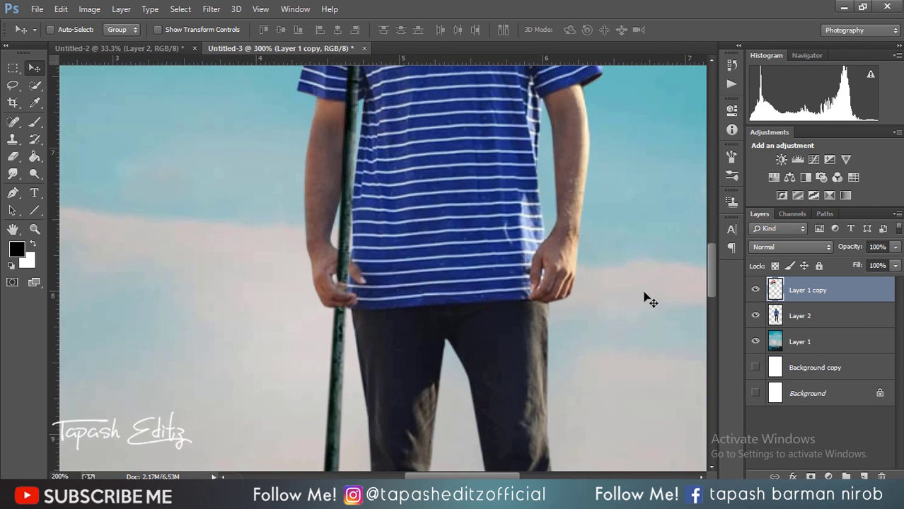
pyautogui.scroll(-2, 645, 298)
pyautogui.scroll(-1, 645, 298)
pyautogui.scroll(-2, 645, 298)
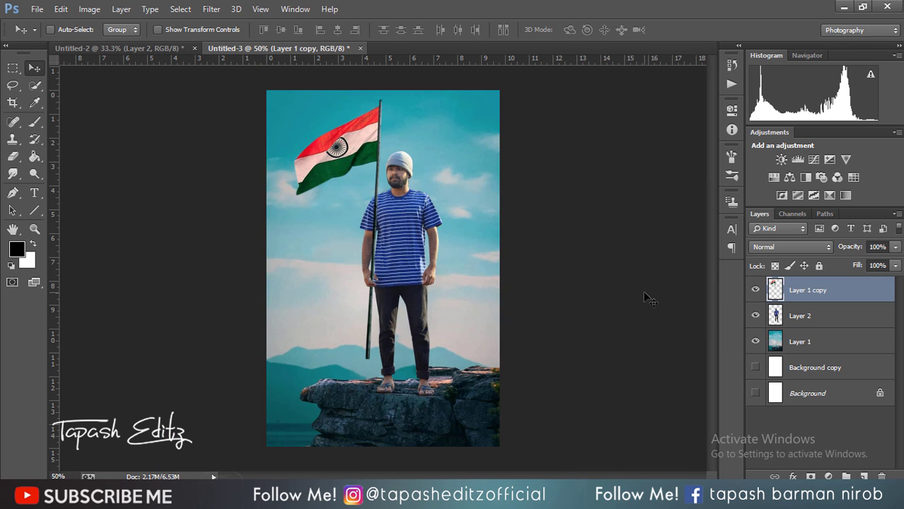
# - Apply Levels to the flag layer with midtones 0.87 and white input 223
pyautogui.click(89, 8)
pyautogui.moveTo(109, 43)
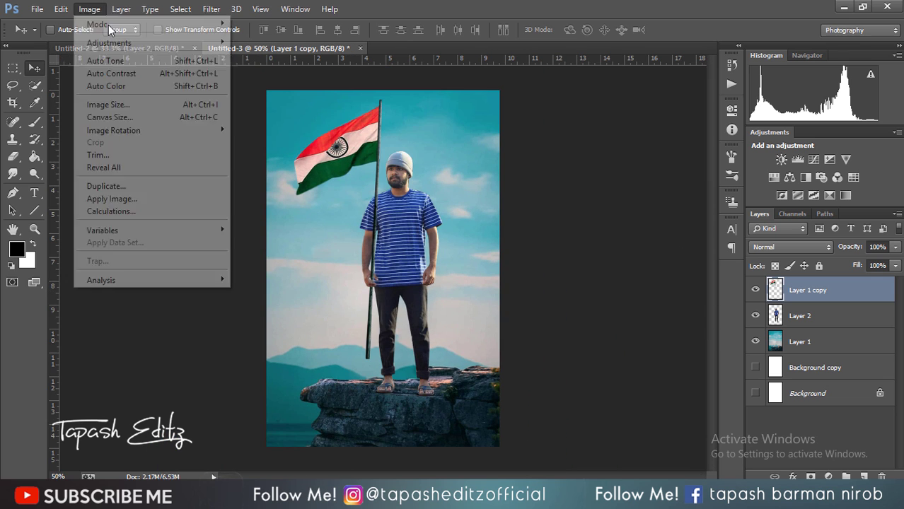
pyautogui.click(258, 56)
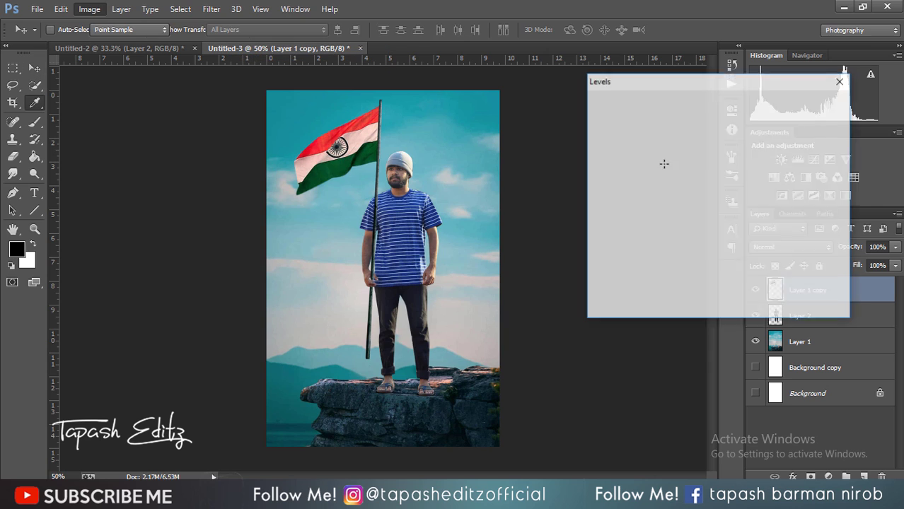
pyautogui.moveTo(690, 234)
pyautogui.mouseDown()
pyautogui.moveTo(674, 233)
pyautogui.moveTo(696, 232)
pyautogui.mouseUp()
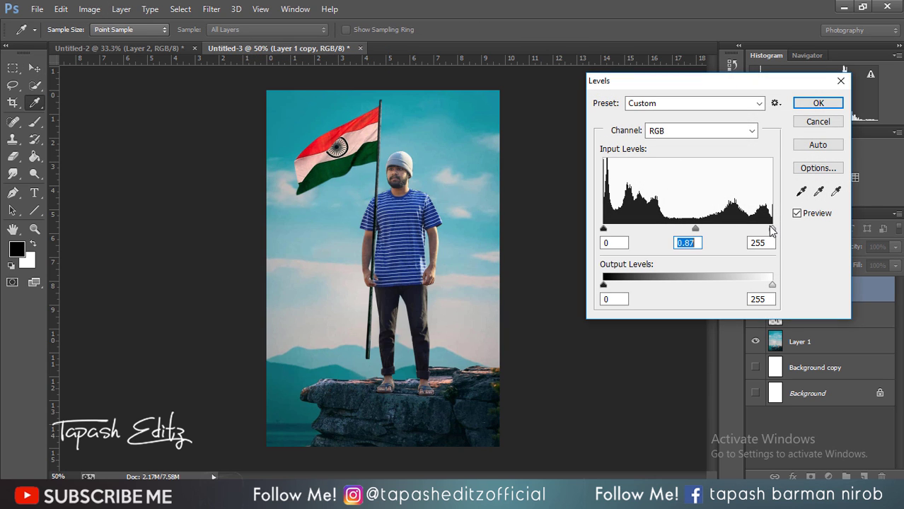
pyautogui.moveTo(772, 230); pyautogui.dragTo(750, 230)
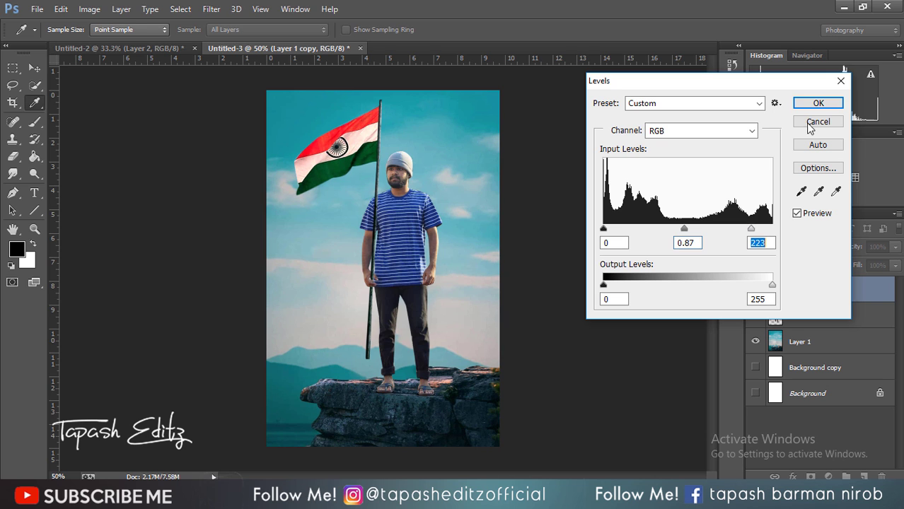
pyautogui.click(818, 104)
pyautogui.click(800, 316)
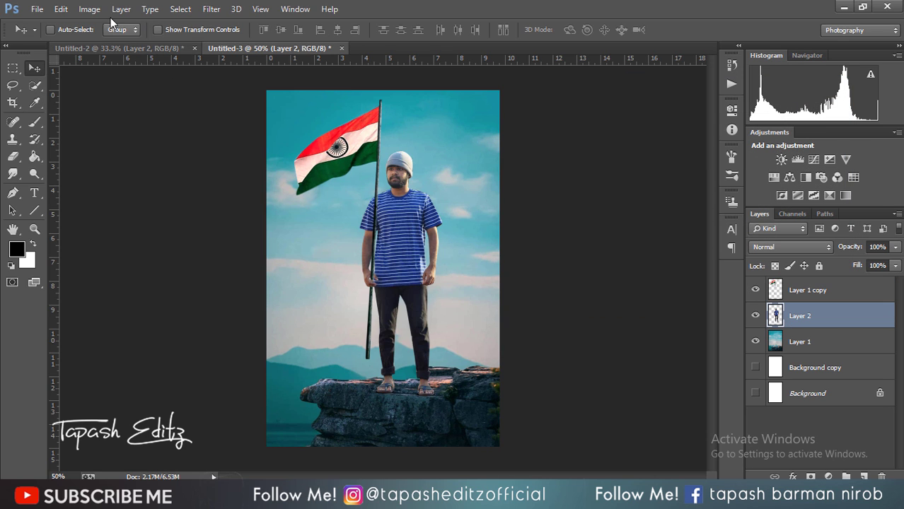
# - Give the man's Layer 2 Brightness 29 and Contrast 37
pyautogui.click(89, 8)
pyautogui.click(272, 16)
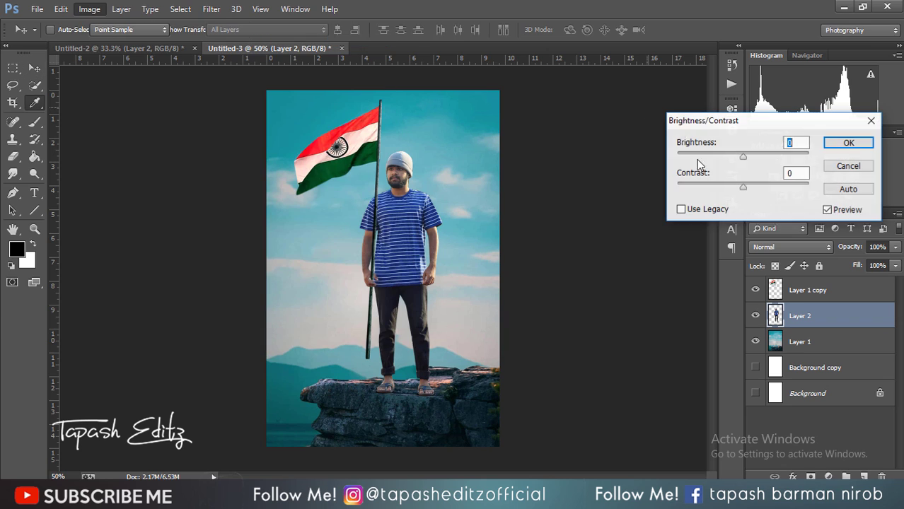
pyautogui.moveTo(753, 188)
pyautogui.mouseDown()
pyautogui.moveTo(737, 182)
pyautogui.moveTo(768, 187)
pyautogui.mouseUp()
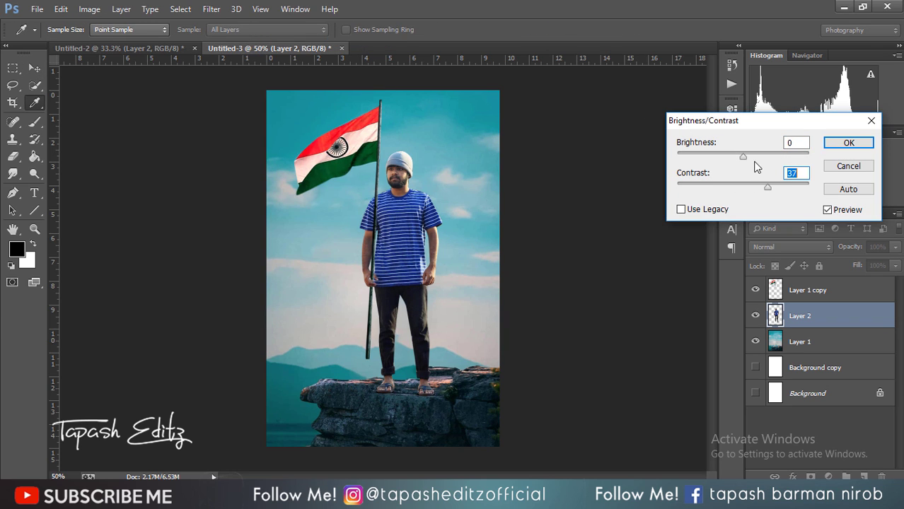
pyautogui.moveTo(743, 156); pyautogui.dragTo(754, 156)
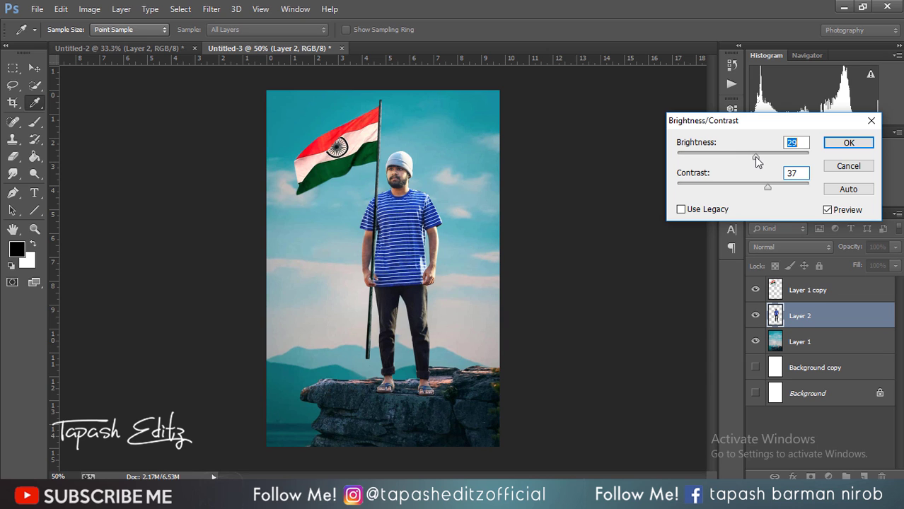
pyautogui.click(831, 145)
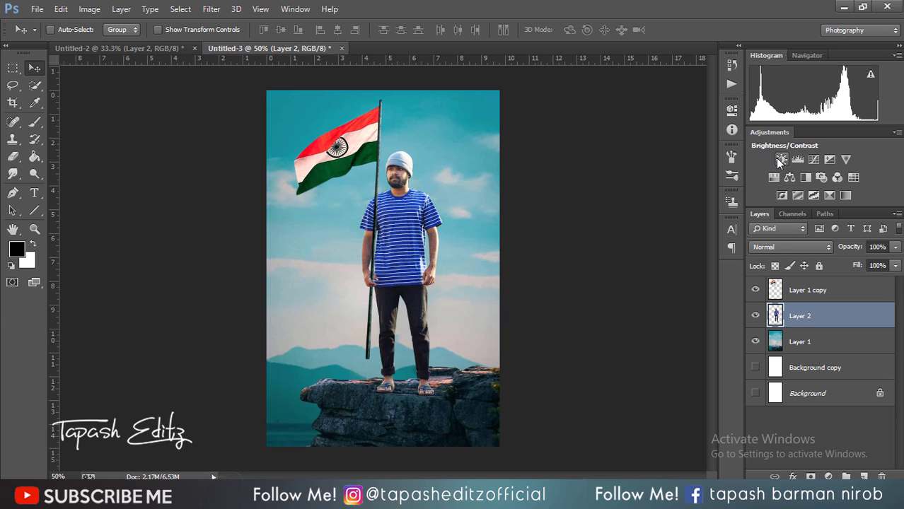
# - Add a Hue/Saturation layer clipped to Layer 2 that boosts reds: saturation +23, lightness +7
pyautogui.click(775, 178)
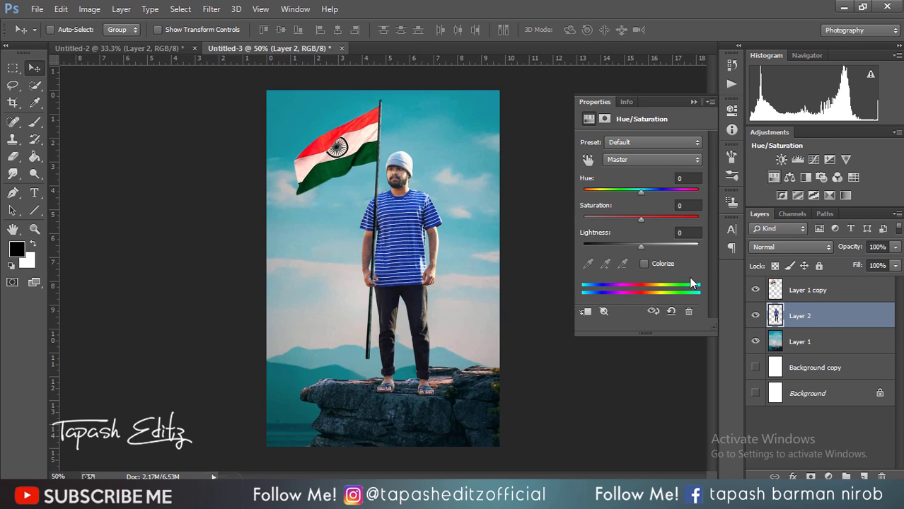
pyautogui.click(613, 326)
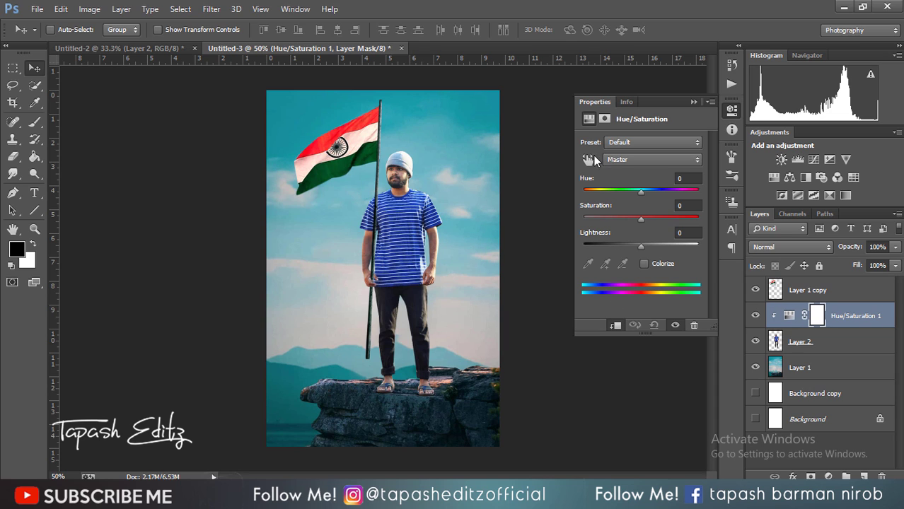
pyautogui.click(587, 159)
pyautogui.click(394, 171)
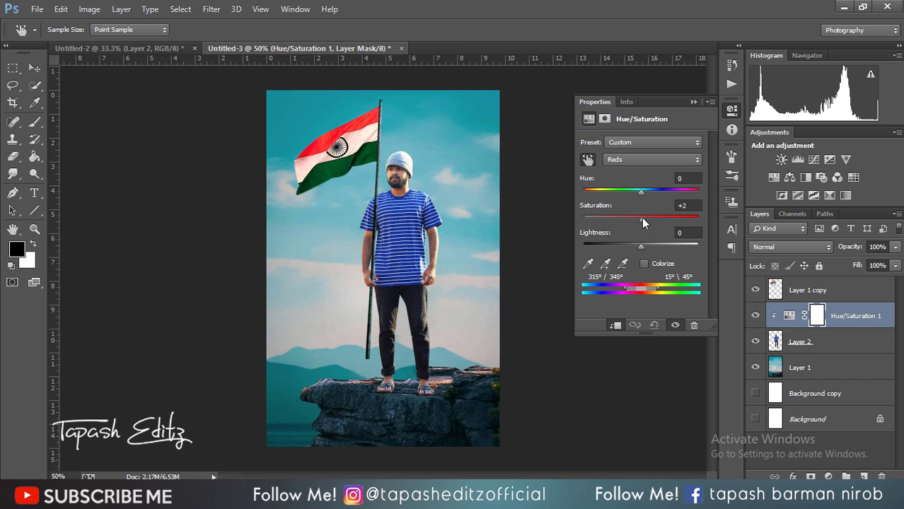
pyautogui.moveTo(670, 220)
pyautogui.mouseDown()
pyautogui.moveTo(651, 218)
pyautogui.moveTo(650, 245)
pyautogui.moveTo(621, 245)
pyautogui.moveTo(661, 240)
pyautogui.moveTo(643, 241)
pyautogui.mouseUp()
pyautogui.moveTo(641, 191)
pyautogui.mouseDown()
pyautogui.moveTo(673, 191)
pyautogui.moveTo(618, 186)
pyautogui.moveTo(657, 190)
pyautogui.moveTo(637, 180)
pyautogui.mouseUp()
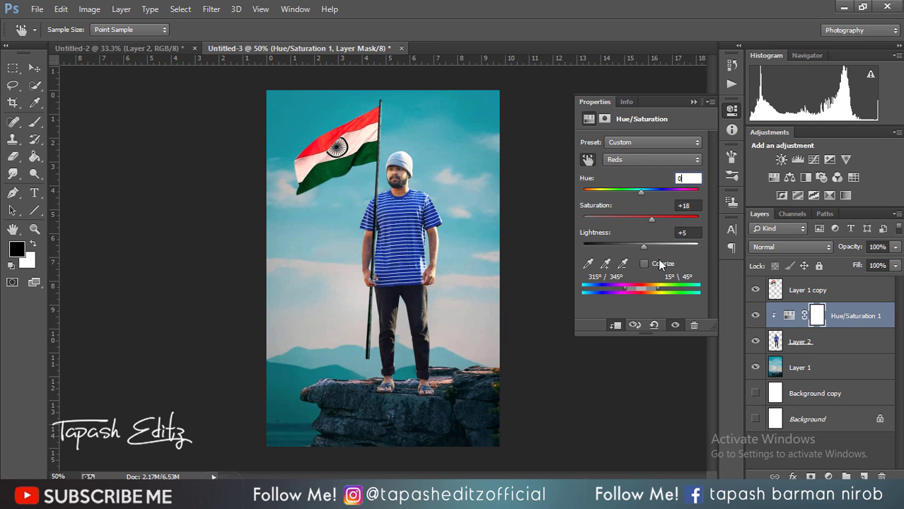
pyautogui.moveTo(644, 245)
pyautogui.mouseDown()
pyautogui.moveTo(660, 245)
pyautogui.moveTo(644, 245)
pyautogui.moveTo(658, 222)
pyautogui.mouseUp()
pyautogui.press('v')
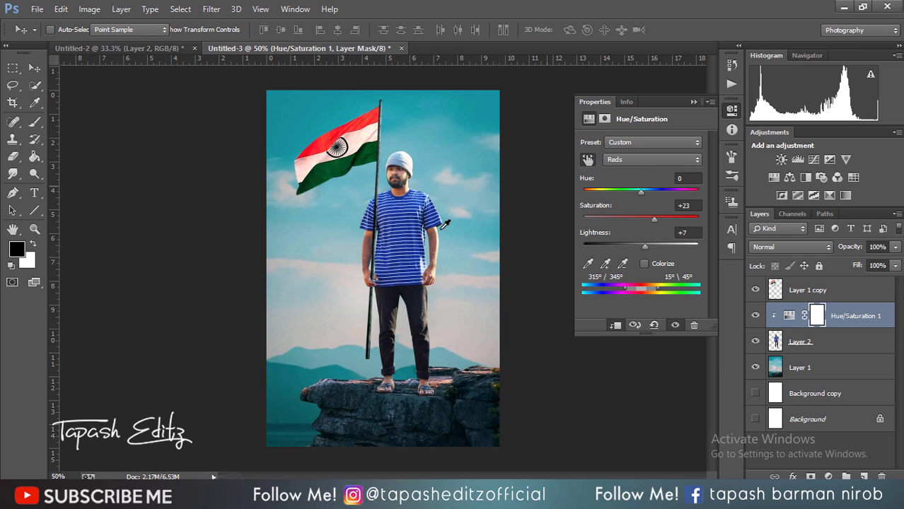
# - Shift the blues to hue -7, saturation +7 and lightness +6
pyautogui.hotkey('alt', '6')
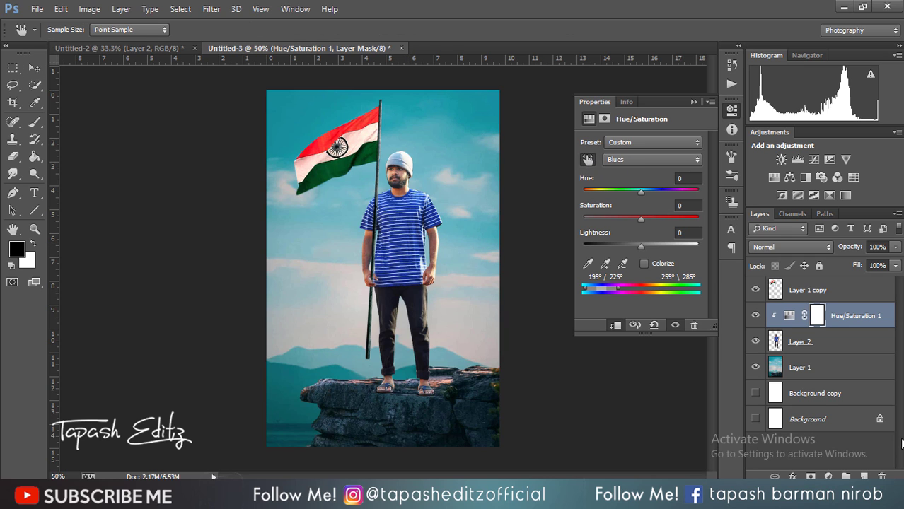
pyautogui.moveTo(642, 218)
pyautogui.mouseDown()
pyautogui.moveTo(658, 221)
pyautogui.moveTo(631, 221)
pyautogui.moveTo(647, 219)
pyautogui.moveTo(648, 191)
pyautogui.moveTo(641, 195)
pyautogui.mouseUp()
pyautogui.press('v')
pyautogui.click(587, 159)
pyautogui.moveTo(641, 246); pyautogui.dragTo(639, 238)
pyautogui.click(588, 160)
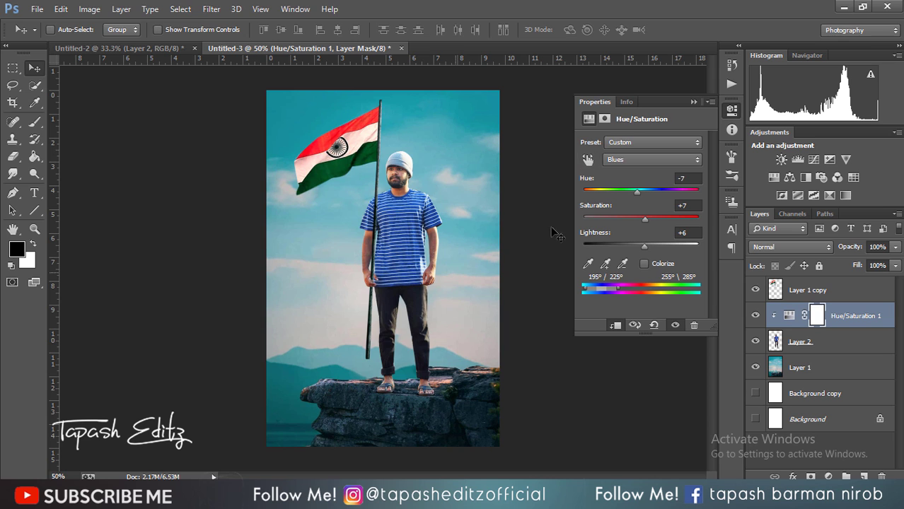
pyautogui.click(694, 102)
# - Merge the adjustment into Layer 2 and stamp all visible layers into a new Layer 3
pyautogui.rightClick(851, 316)
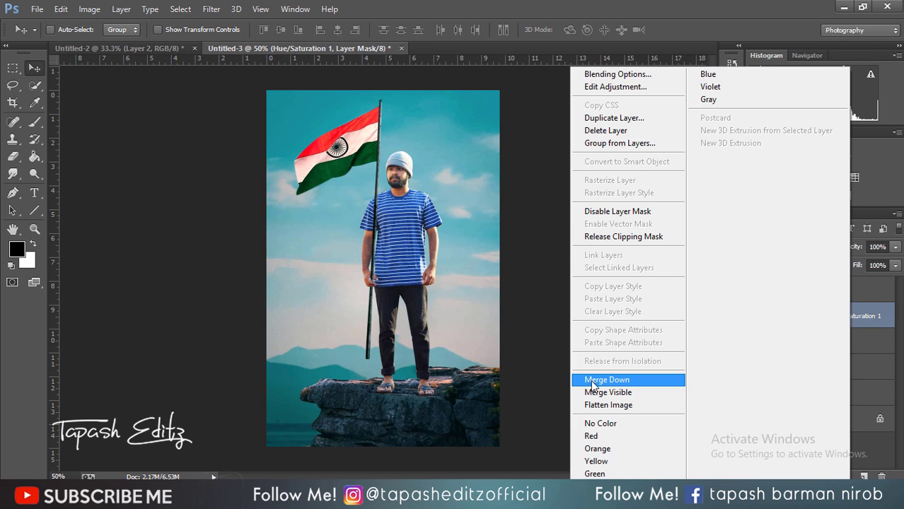
pyautogui.click(588, 382)
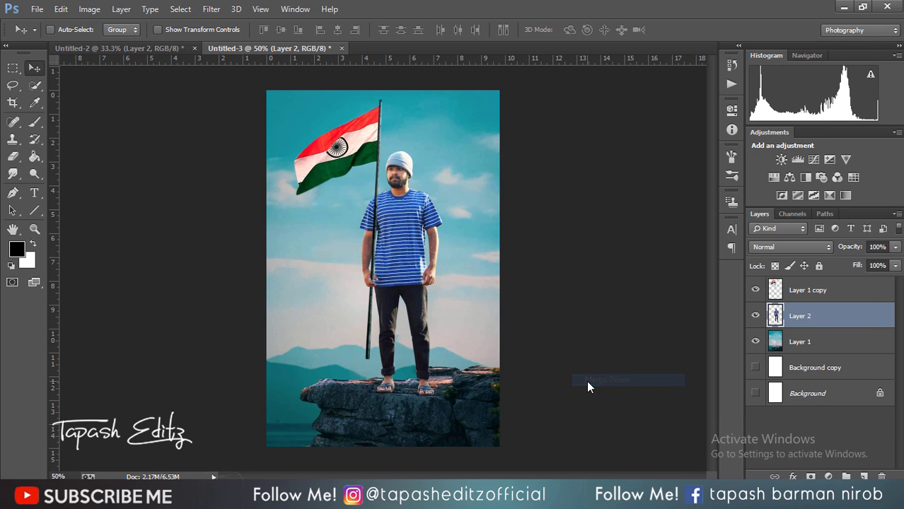
pyautogui.click(817, 289)
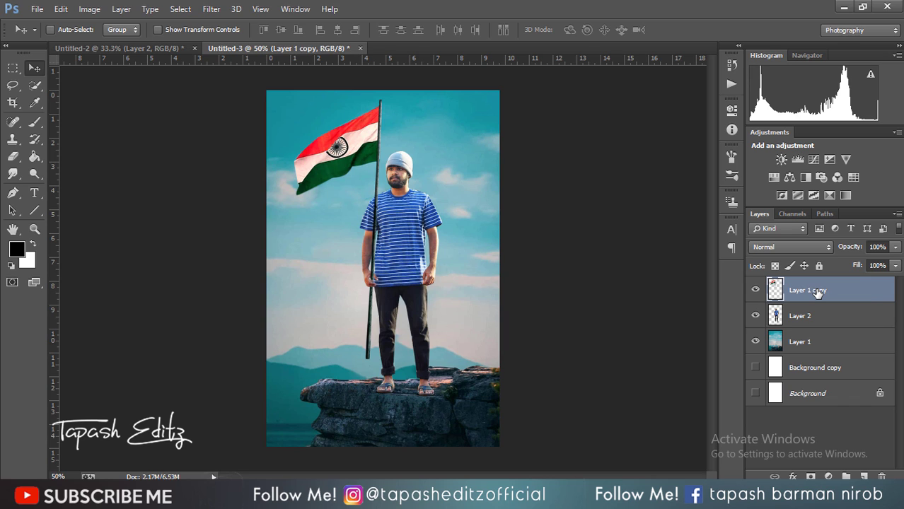
pyautogui.hotkey('ctrl', 'shift', 'alt', 'e')
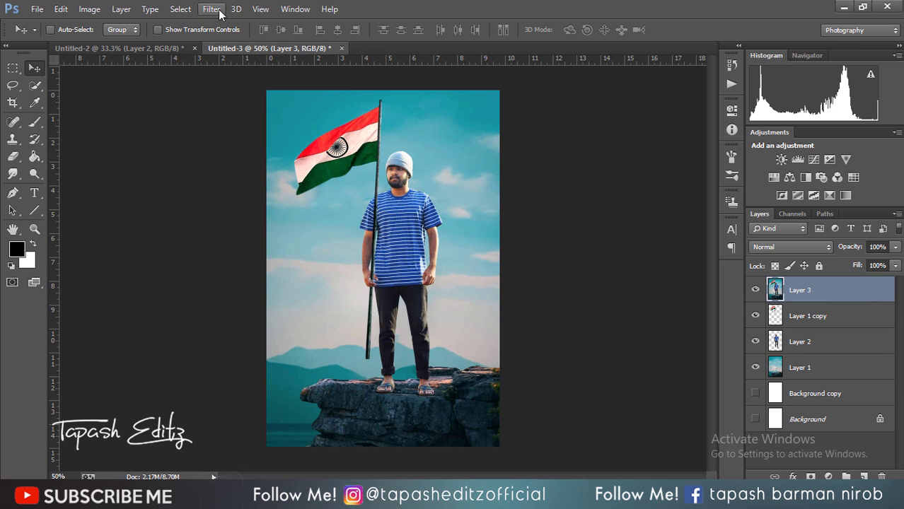
# - Open the merged Layer 3 in the Camera Raw Filter
pyautogui.click(212, 9)
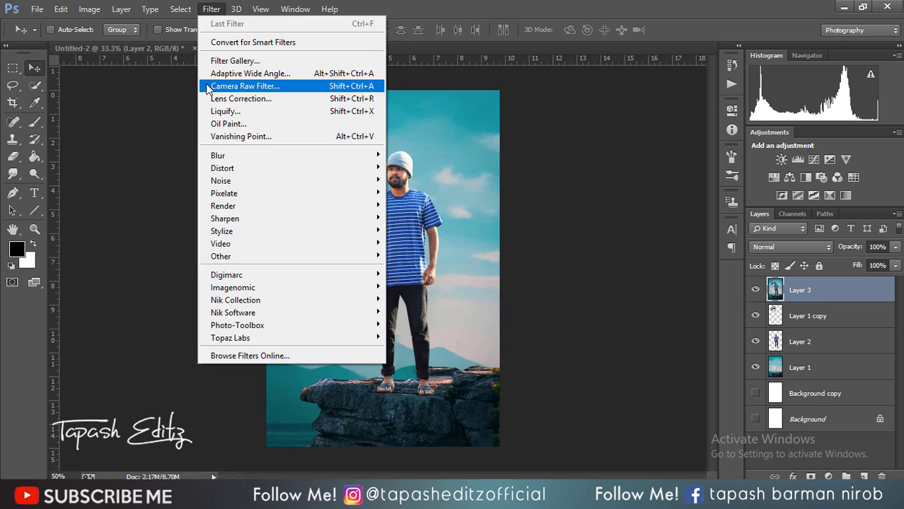
pyautogui.click(207, 86)
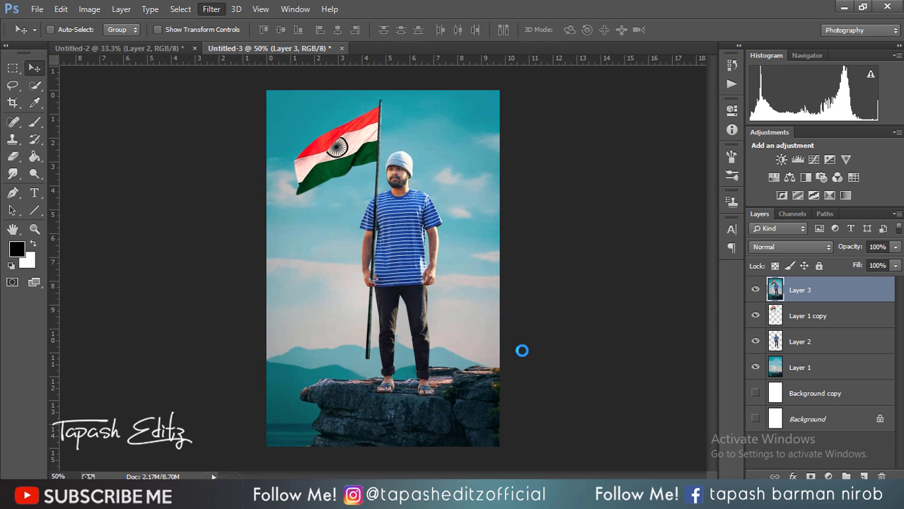
pyautogui.click(849, 502)
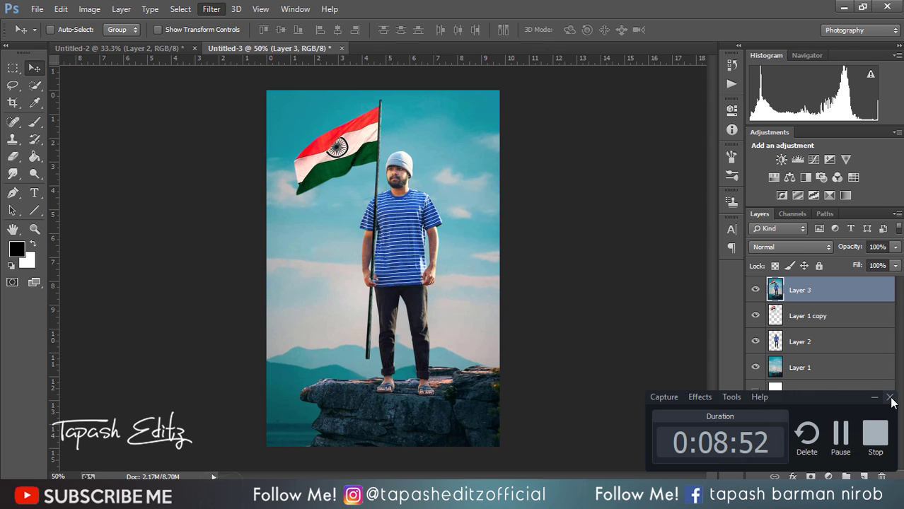
pyautogui.click(875, 399)
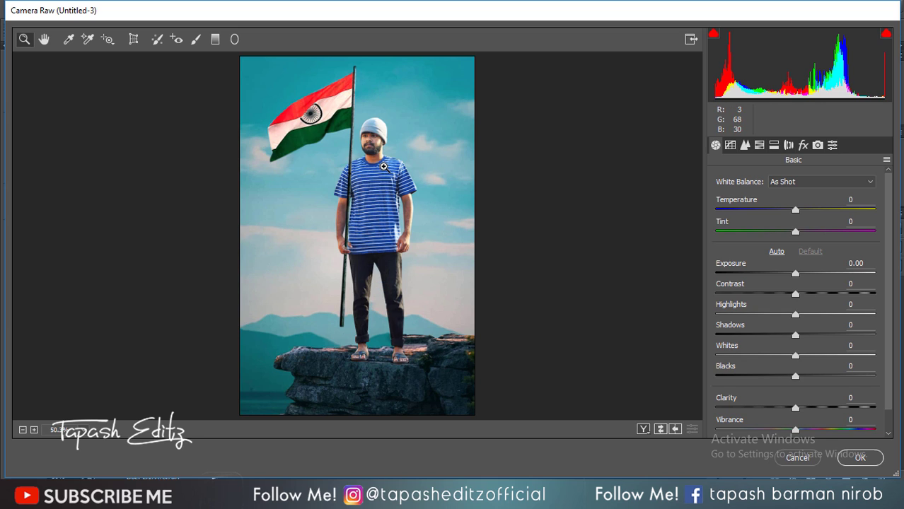
# - Set Tint -18, Contrast +13, Clarity +14 and slightly deepen the blacks
pyautogui.moveTo(795, 232); pyautogui.dragTo(781, 233)
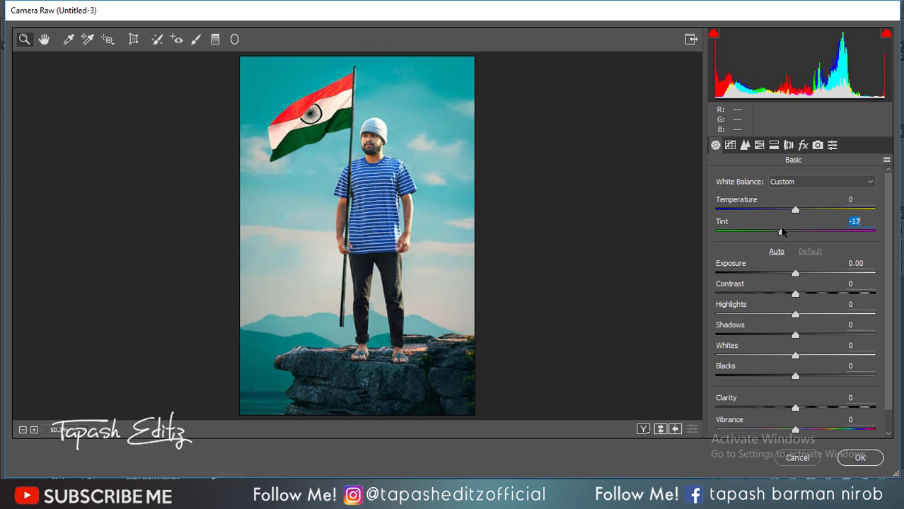
pyautogui.moveTo(795, 294); pyautogui.dragTo(807, 295)
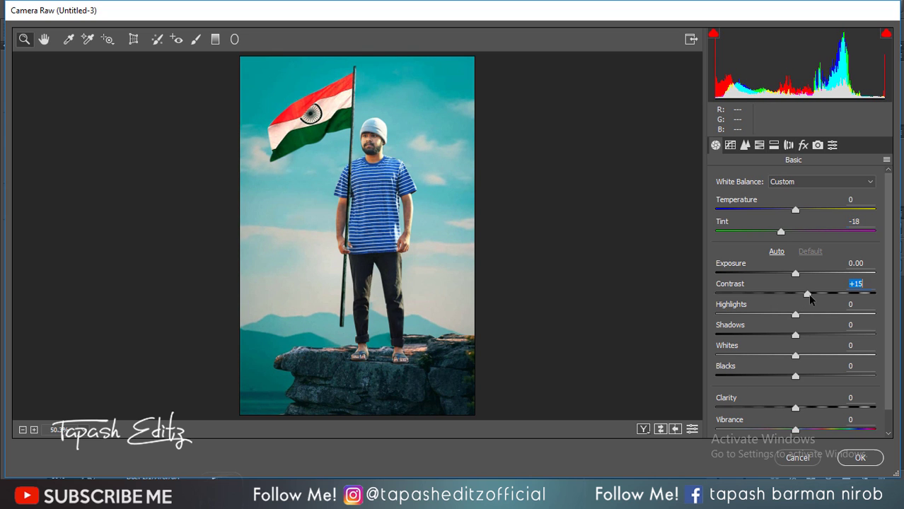
pyautogui.moveTo(795, 409); pyautogui.dragTo(806, 409)
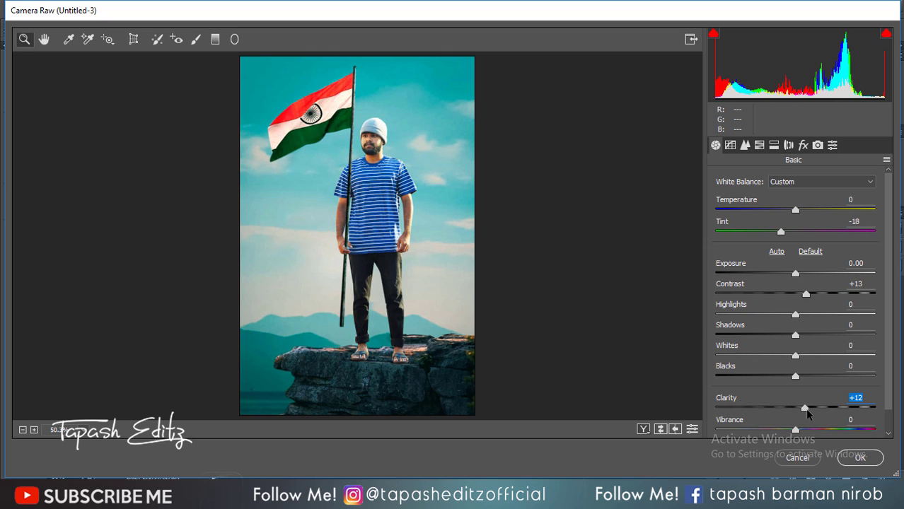
pyautogui.moveTo(795, 376)
pyautogui.mouseDown()
pyautogui.moveTo(779, 375)
pyautogui.moveTo(794, 375)
pyautogui.mouseUp()
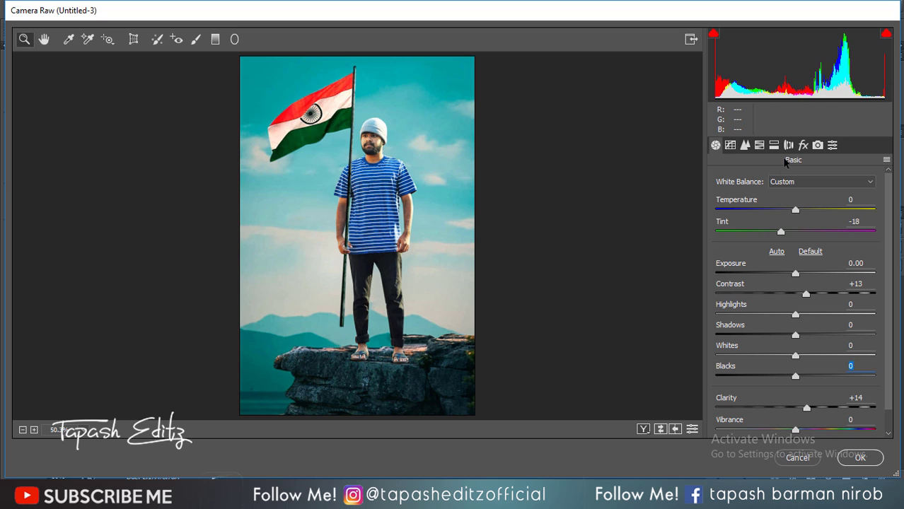
# - In HSL, brighten the oranges and raise saturation of Reds to +35 and Blues to +47
pyautogui.click(759, 145)
pyautogui.click(800, 198)
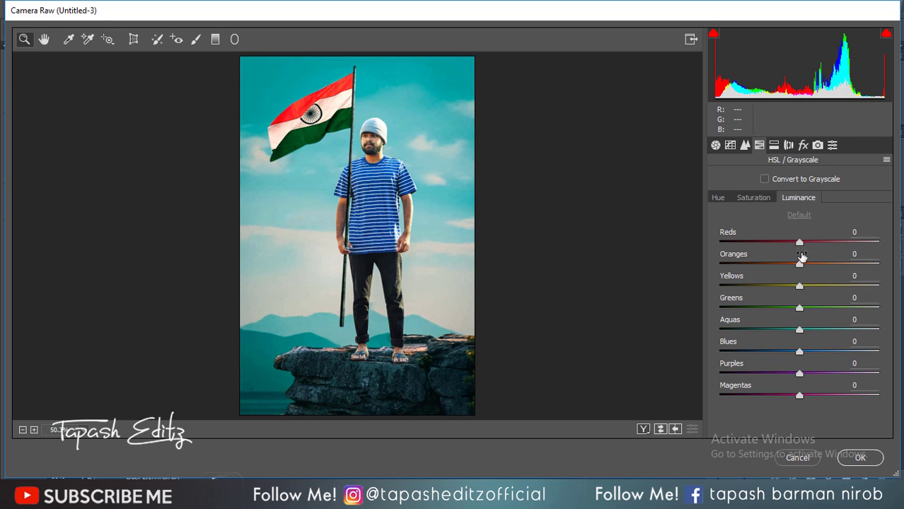
pyautogui.moveTo(799, 264)
pyautogui.mouseDown()
pyautogui.moveTo(814, 264)
pyautogui.moveTo(801, 265)
pyautogui.moveTo(828, 243)
pyautogui.moveTo(807, 265)
pyautogui.mouseUp()
pyautogui.click(753, 198)
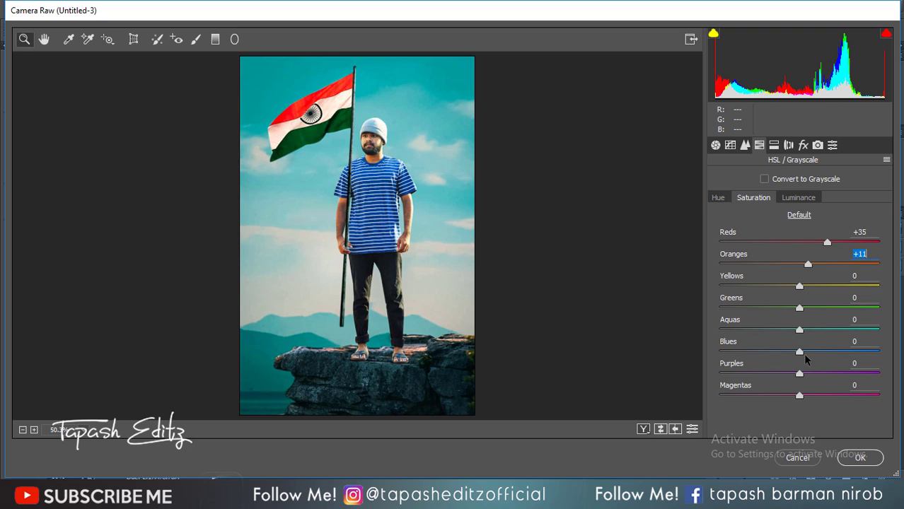
pyautogui.moveTo(801, 351)
pyautogui.mouseDown()
pyautogui.moveTo(836, 351)
pyautogui.moveTo(826, 331)
pyautogui.mouseUp()
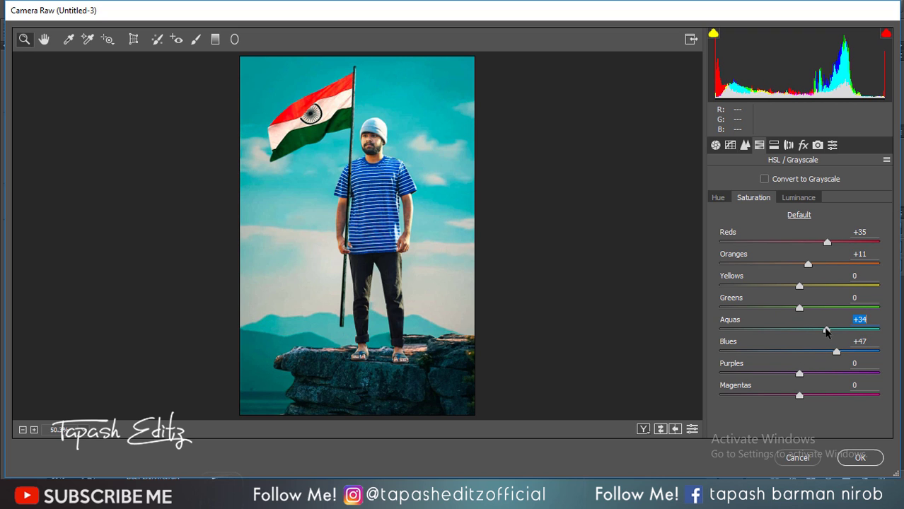
# - Add a -12 edge vignette and some dehaze in the Effects panel
pyautogui.click(802, 145)
pyautogui.moveTo(796, 364); pyautogui.dragTo(786, 365)
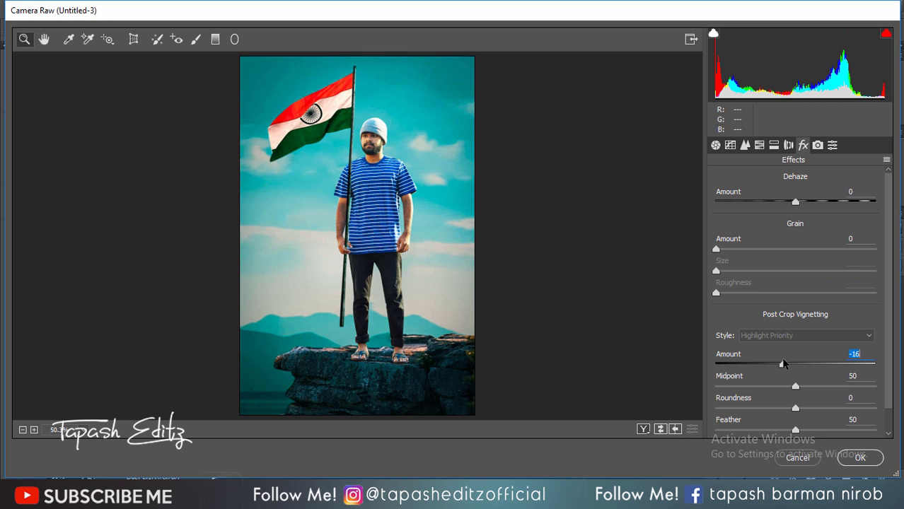
pyautogui.moveTo(796, 201); pyautogui.dragTo(808, 201)
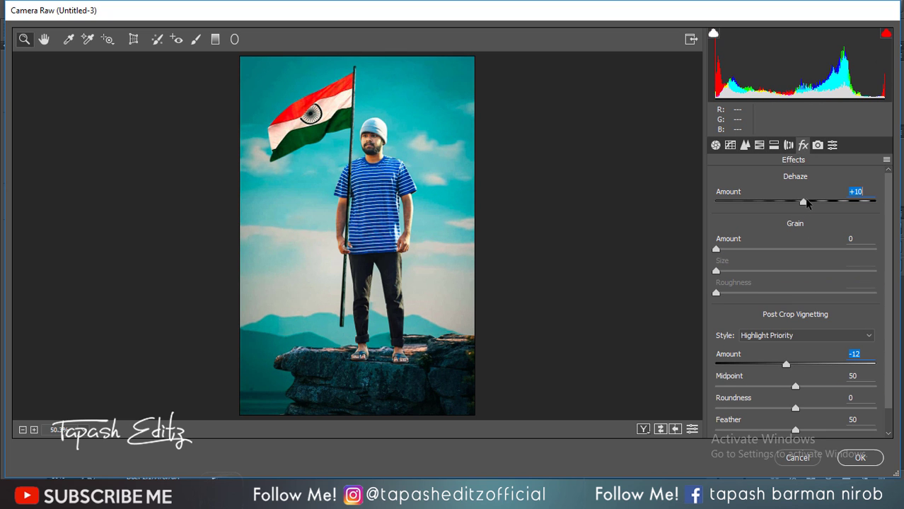